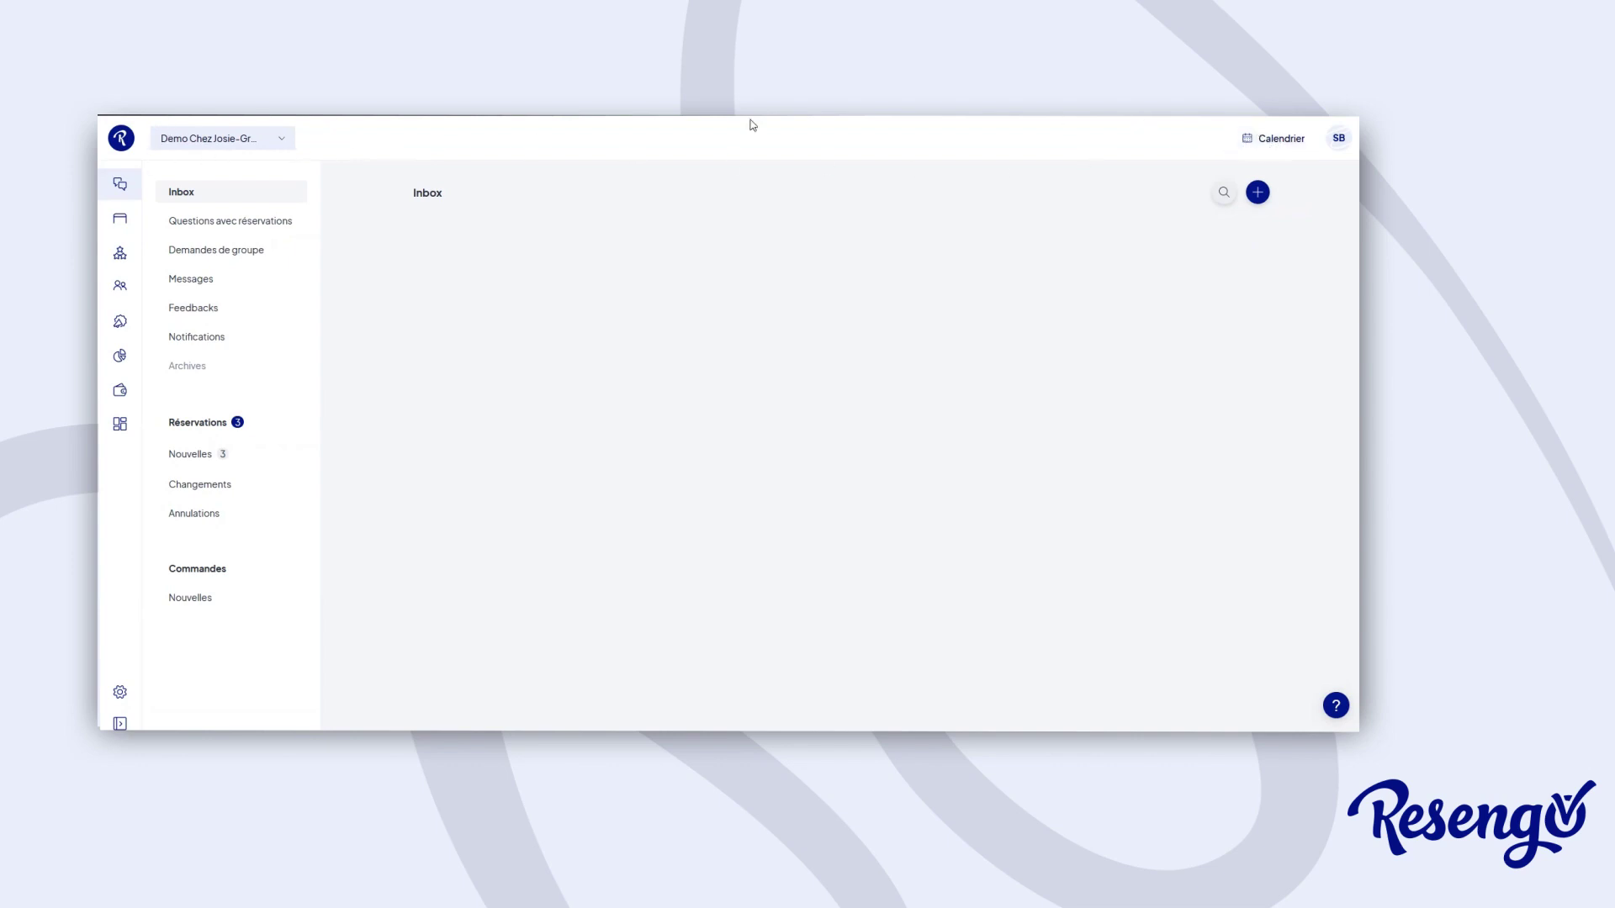
# View the companies available for switching and look at the reservation calendar from the inbox, closing both again
pyautogui.click(280, 141)
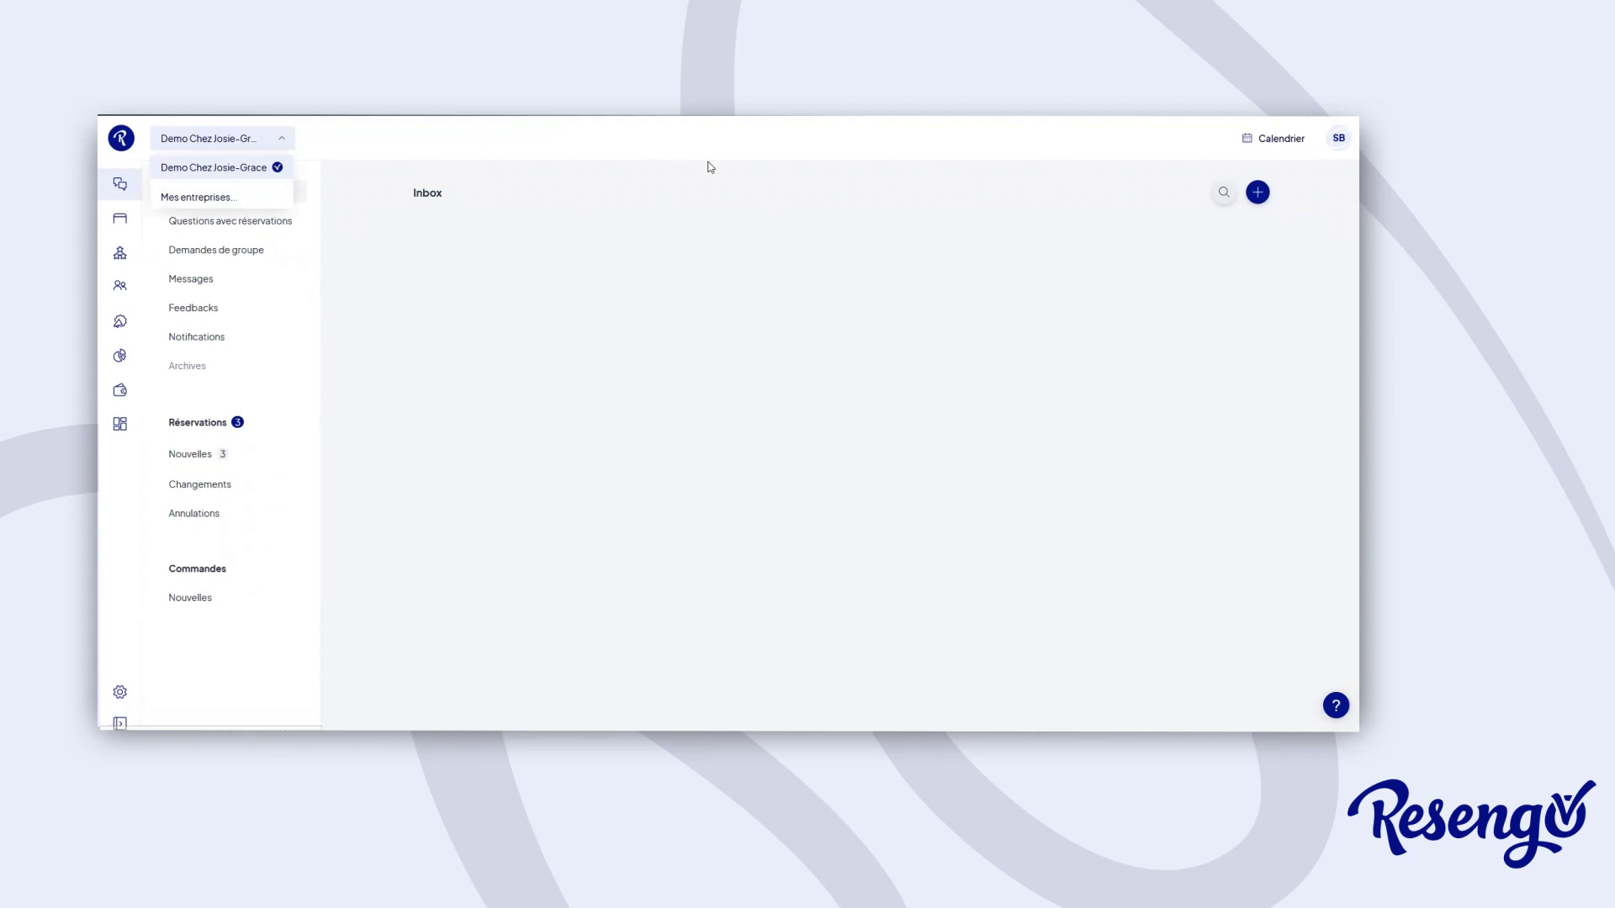
pyautogui.click(724, 136)
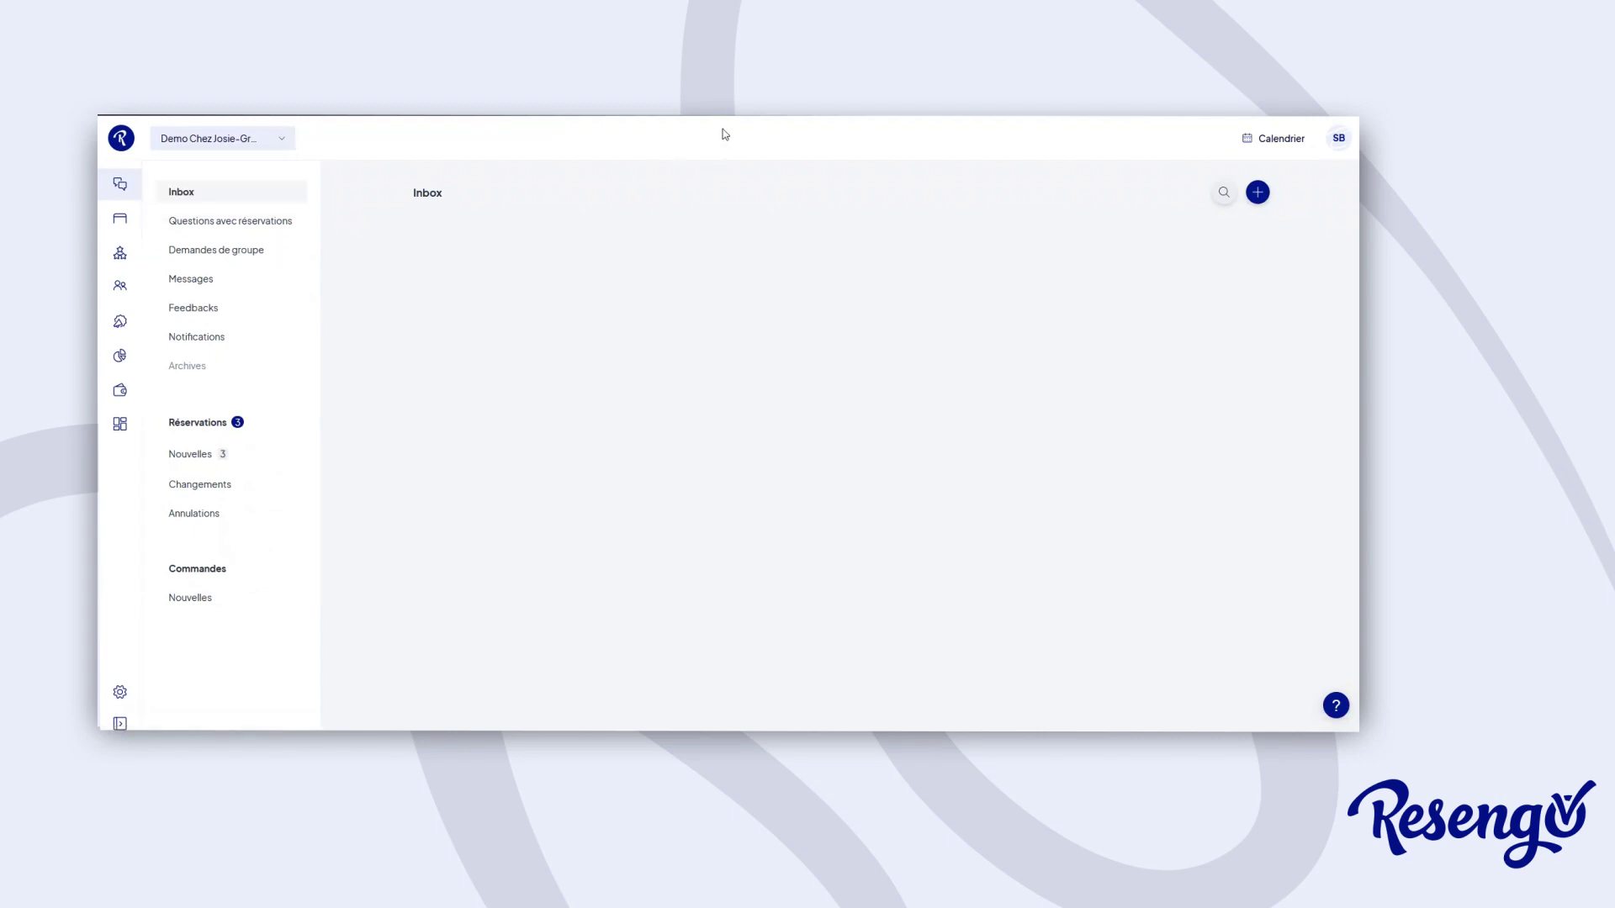
pyautogui.click(1253, 143)
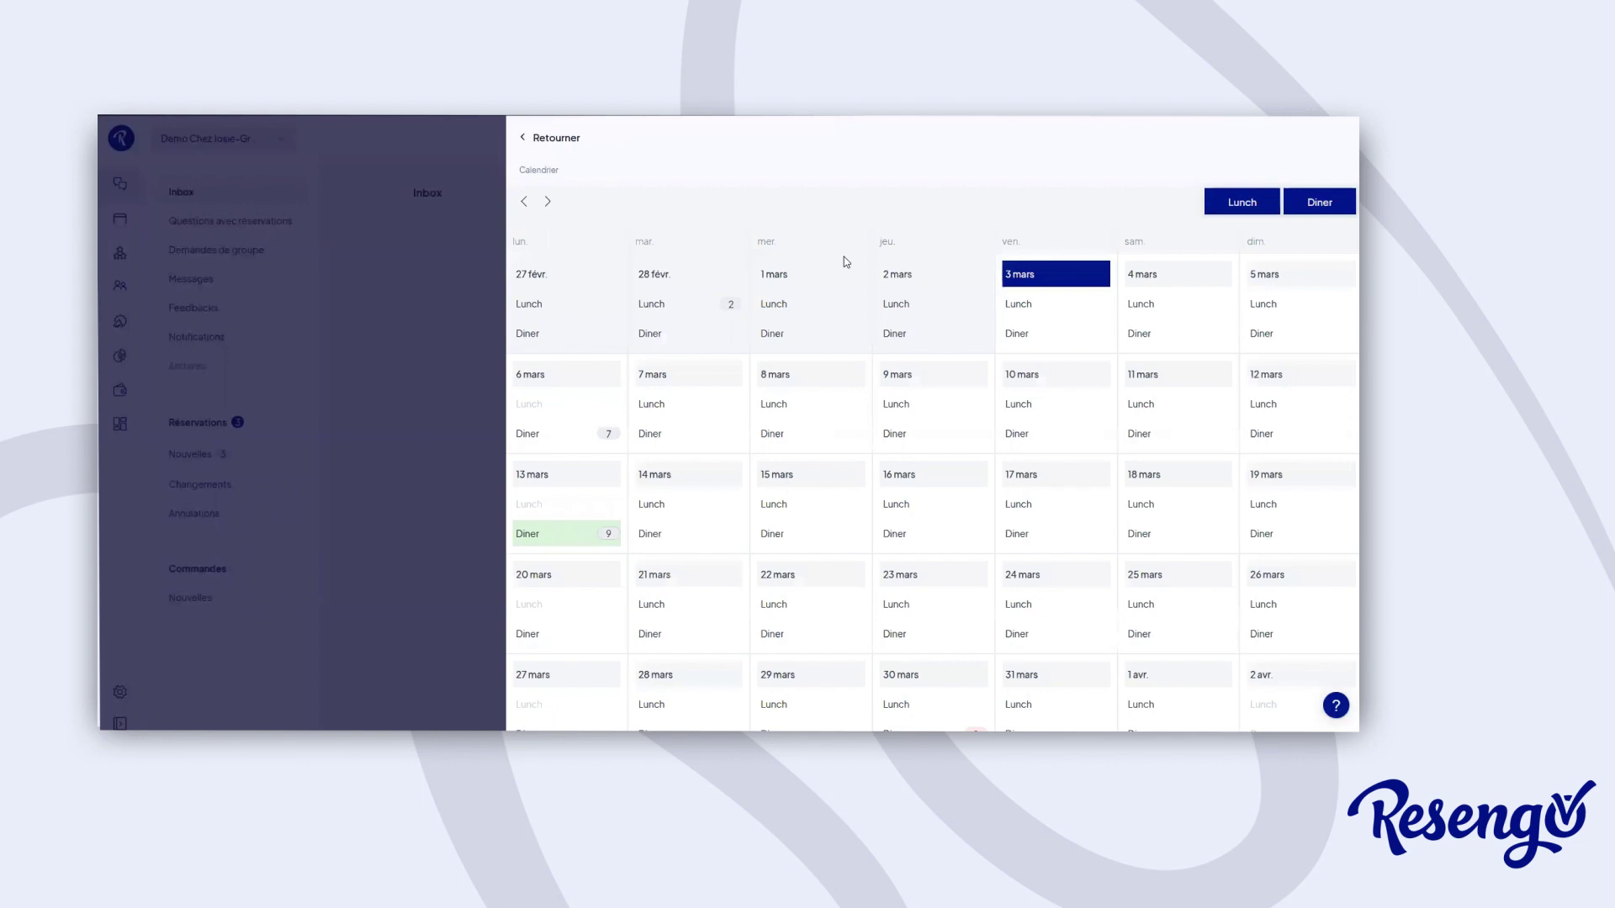
pyautogui.click(461, 137)
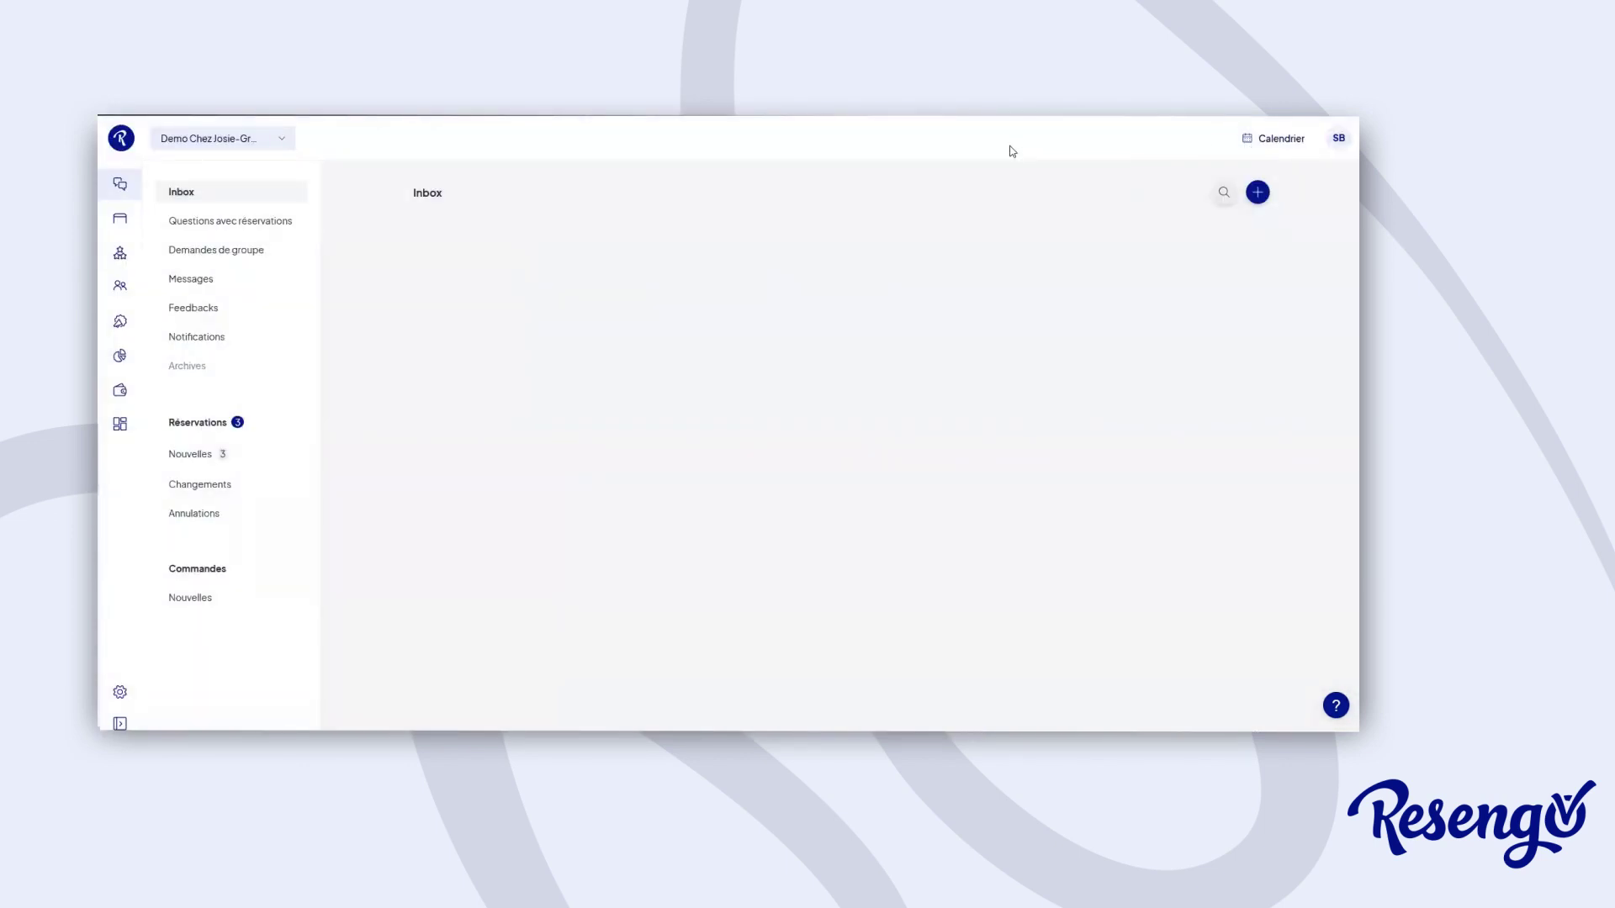
# Go to Liste des réservations and view the reservation calendar from that page
pyautogui.click(119, 219)
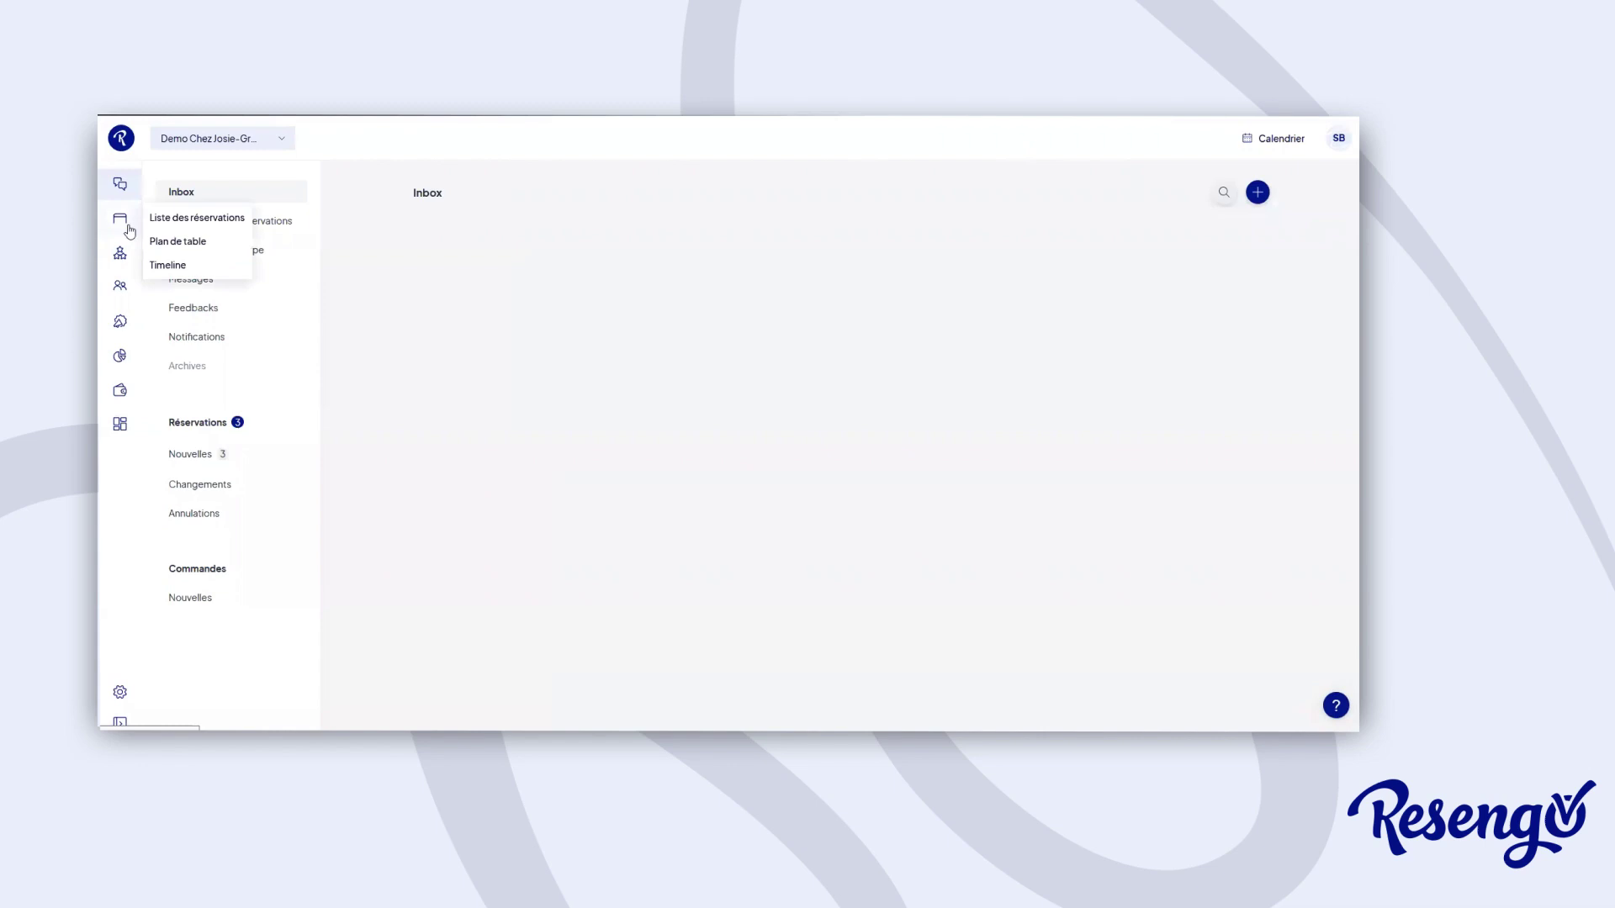
pyautogui.click(191, 222)
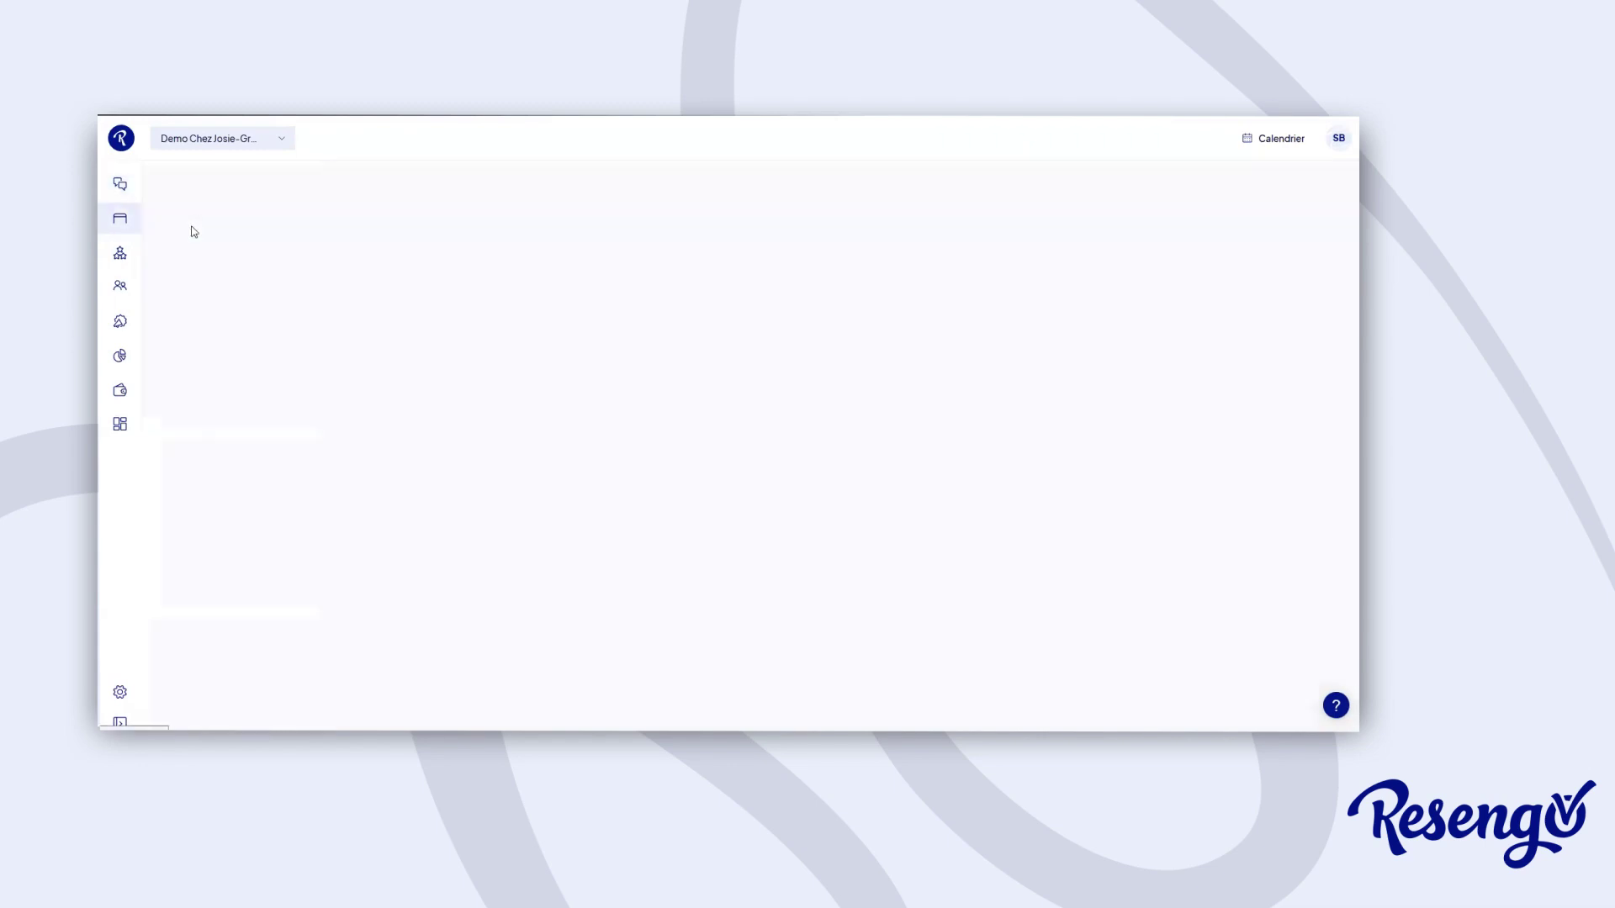
pyautogui.click(1248, 141)
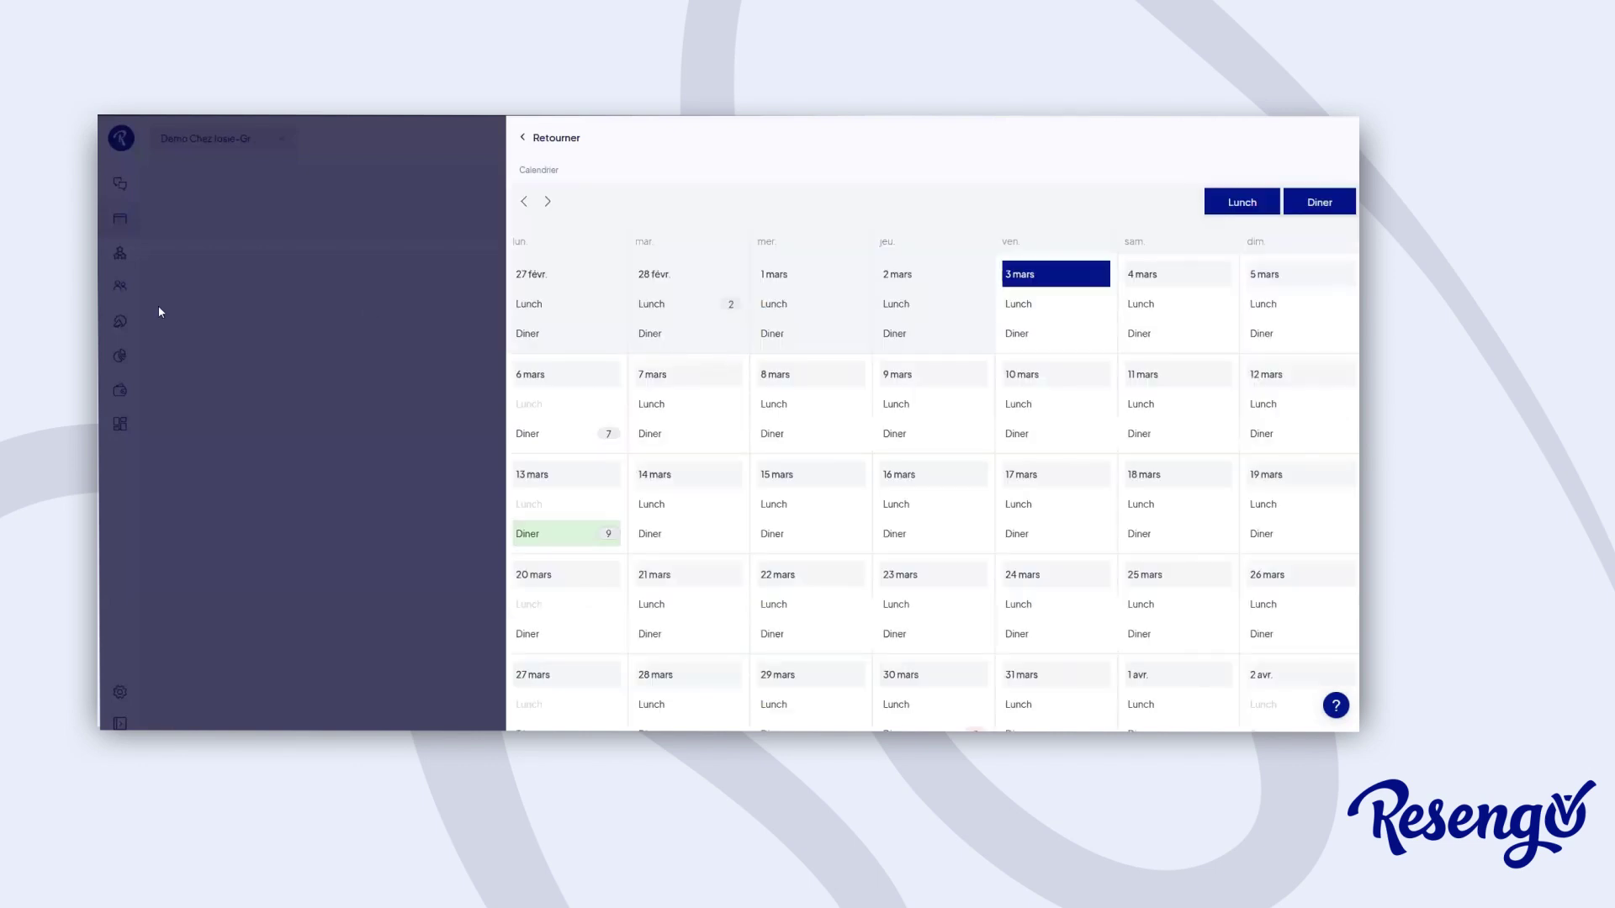
pyautogui.click(201, 354)
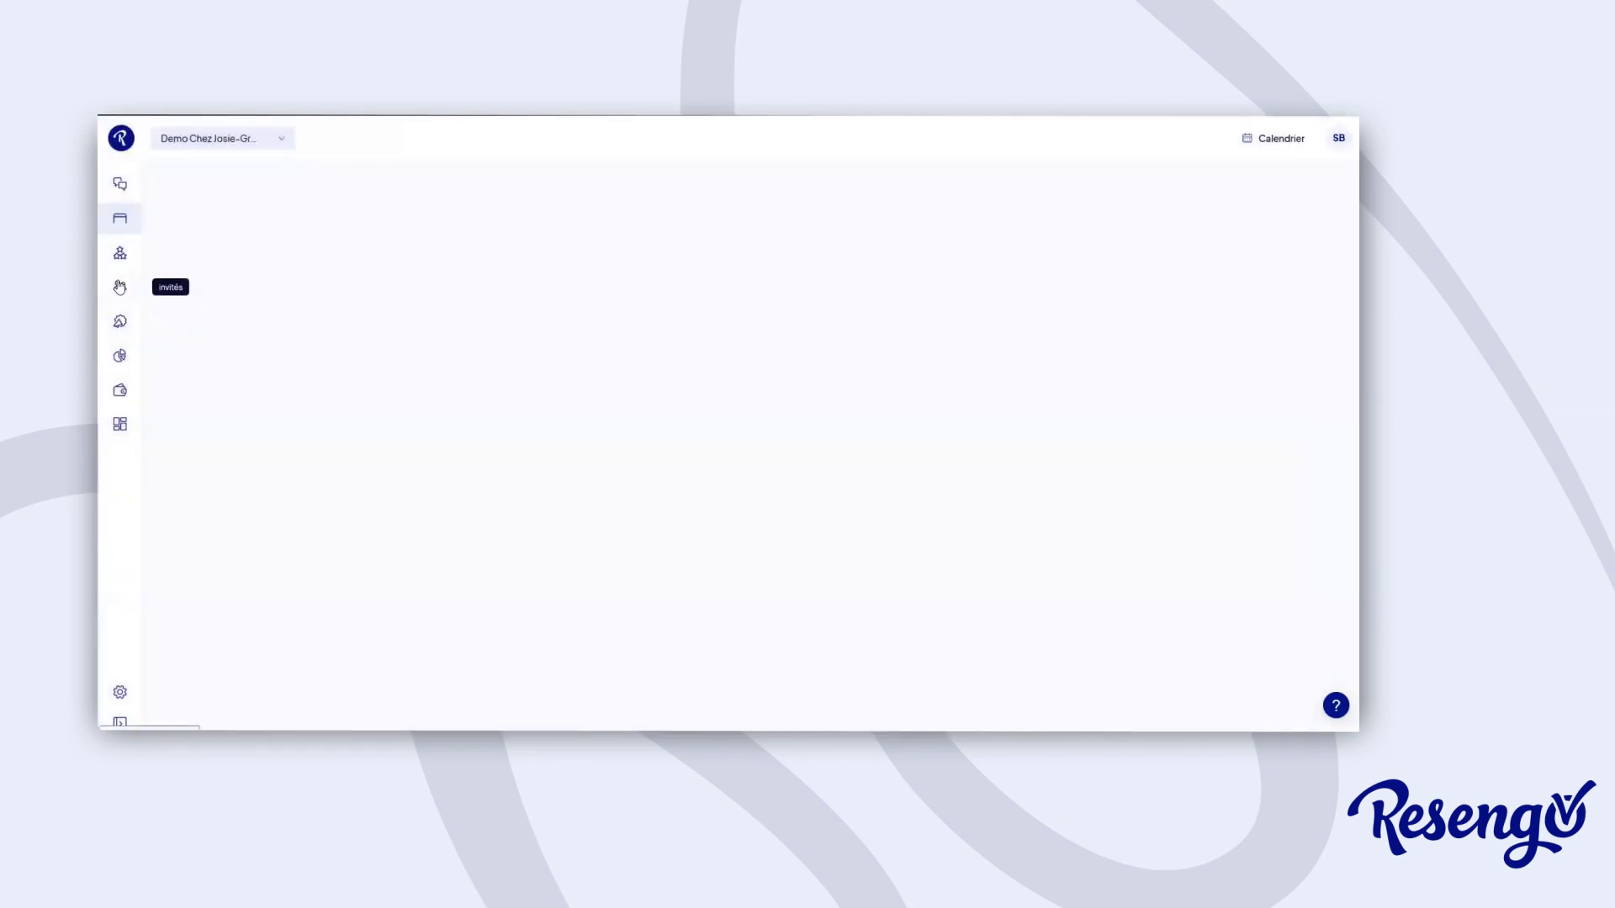
# Go to the Soldes page in the Financier section and view the reservation calendar from there
pyautogui.click(119, 391)
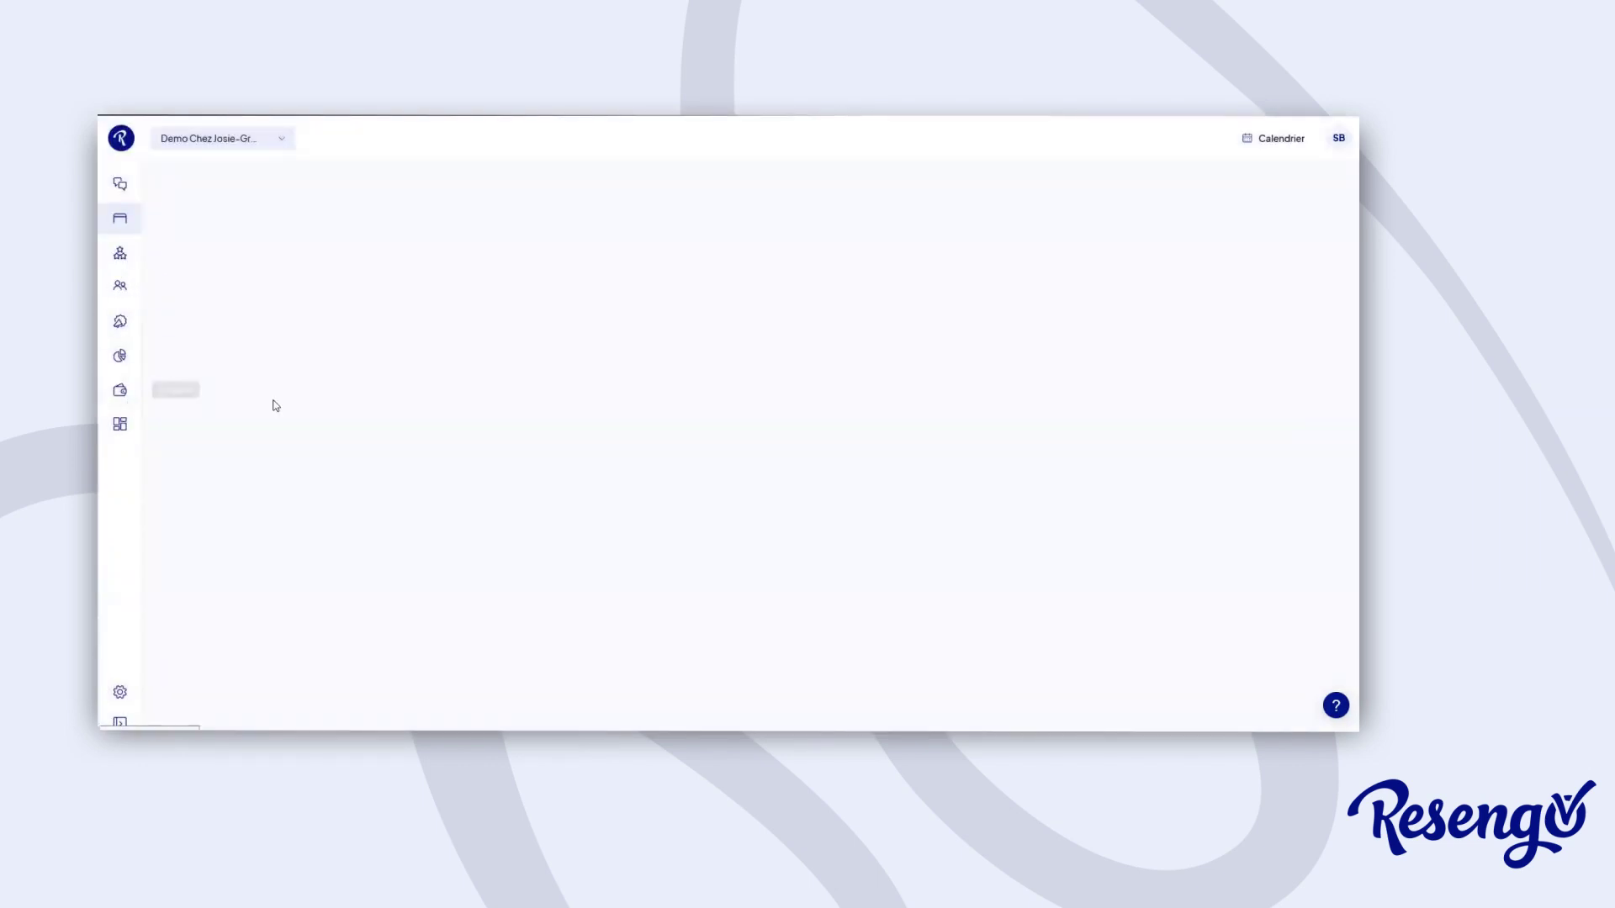
pyautogui.click(220, 415)
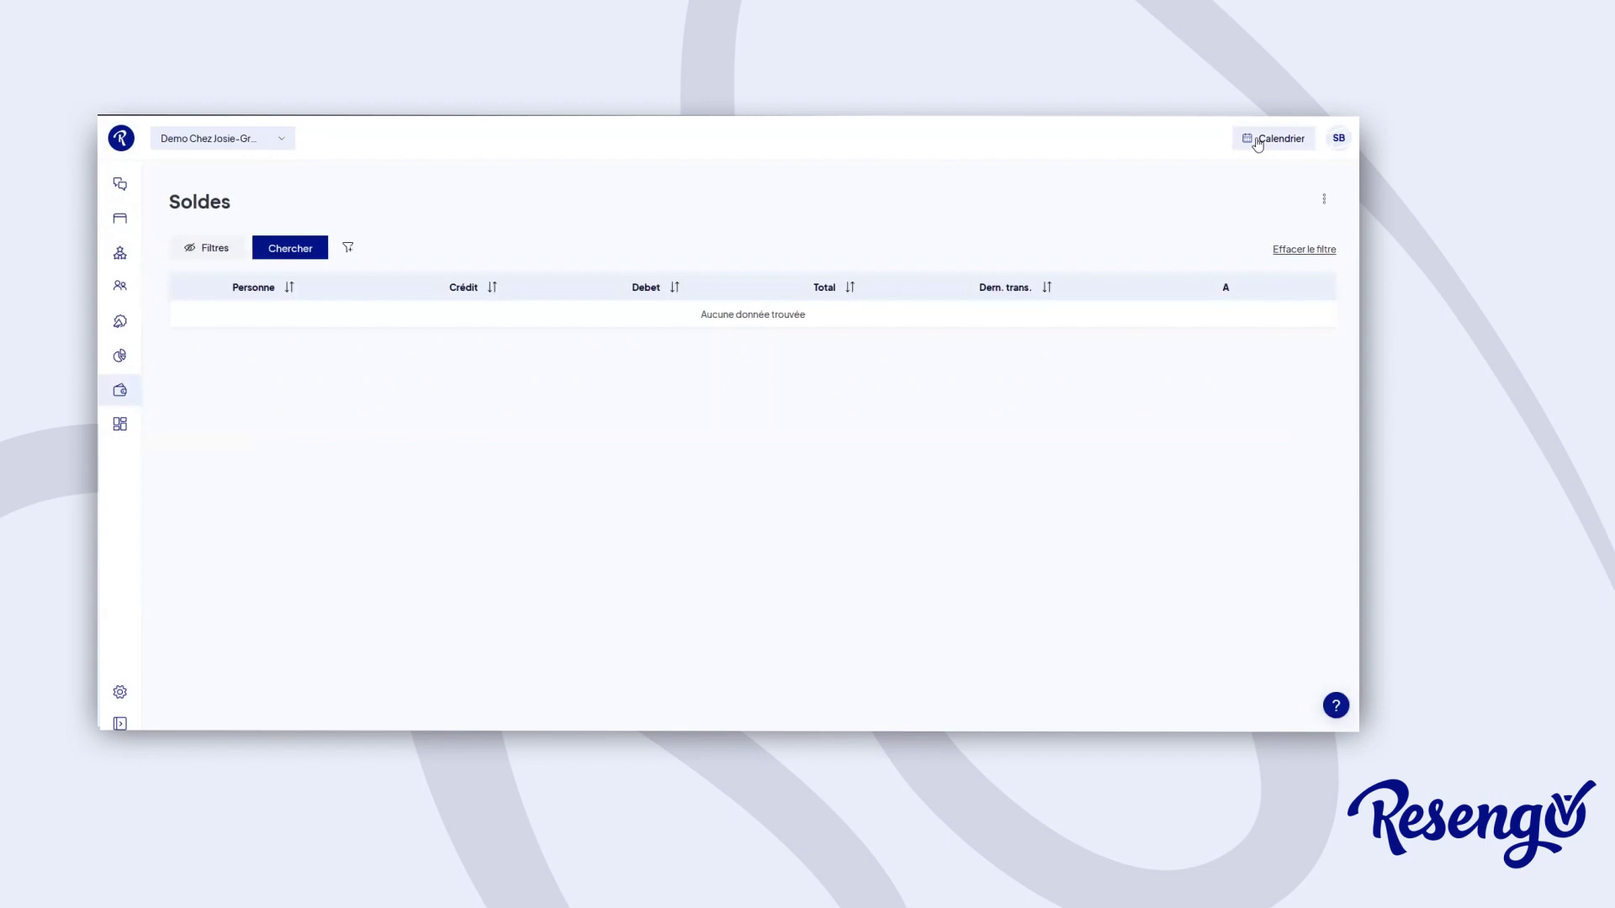
pyautogui.click(1258, 142)
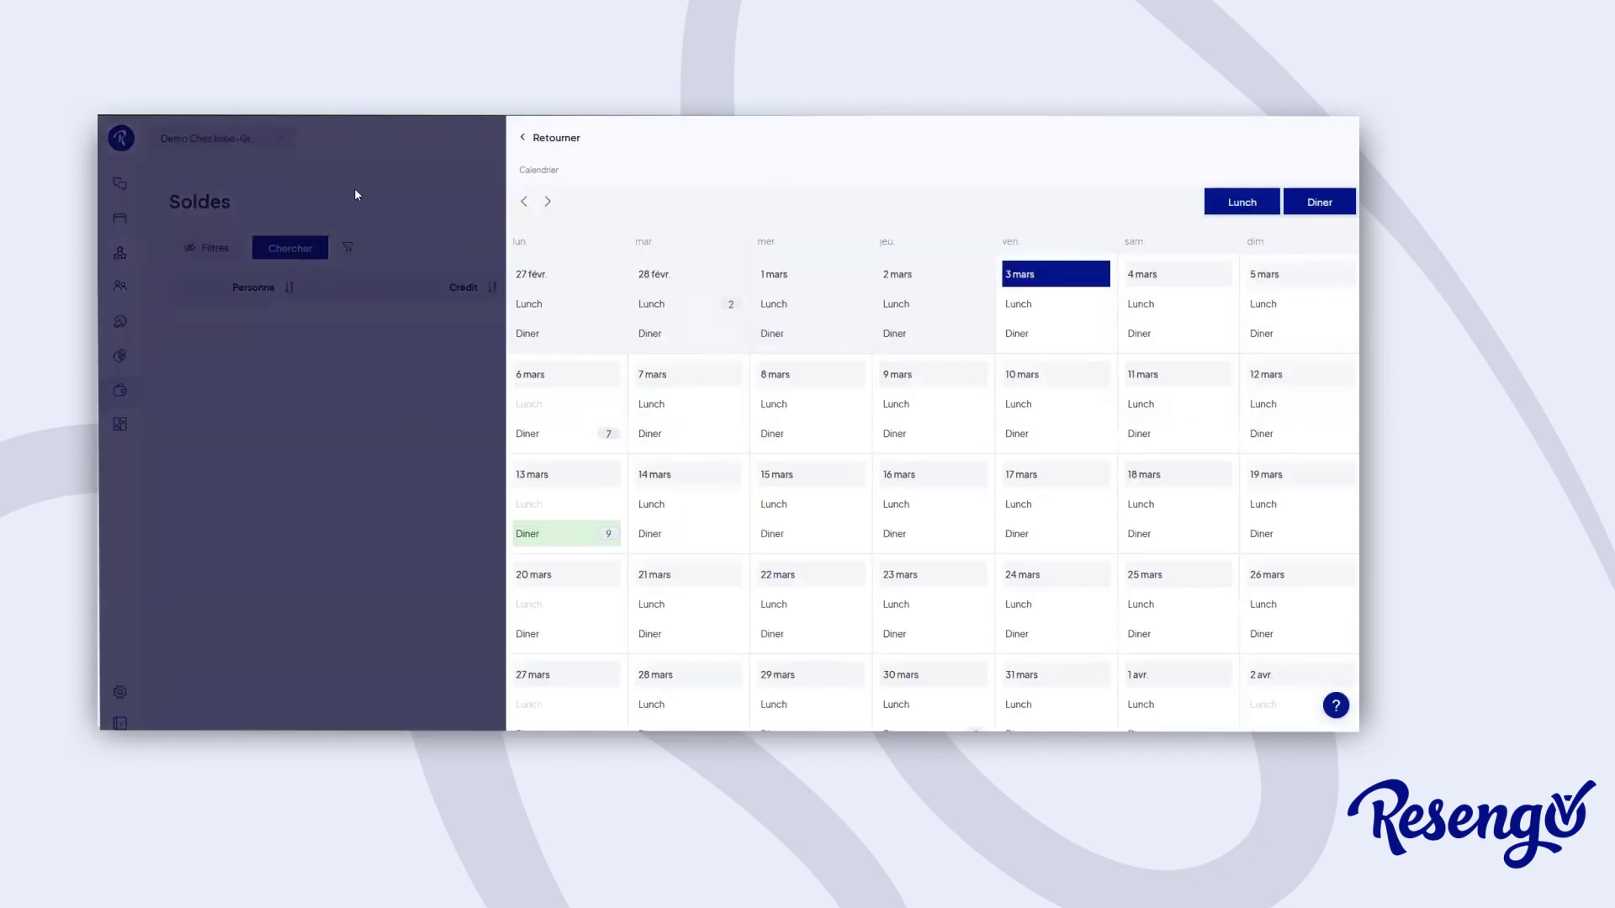
pyautogui.click(355, 188)
# Return to the inbox and look at the profile, billing, helpdesk and FAQ options of the user account
pyautogui.click(117, 187)
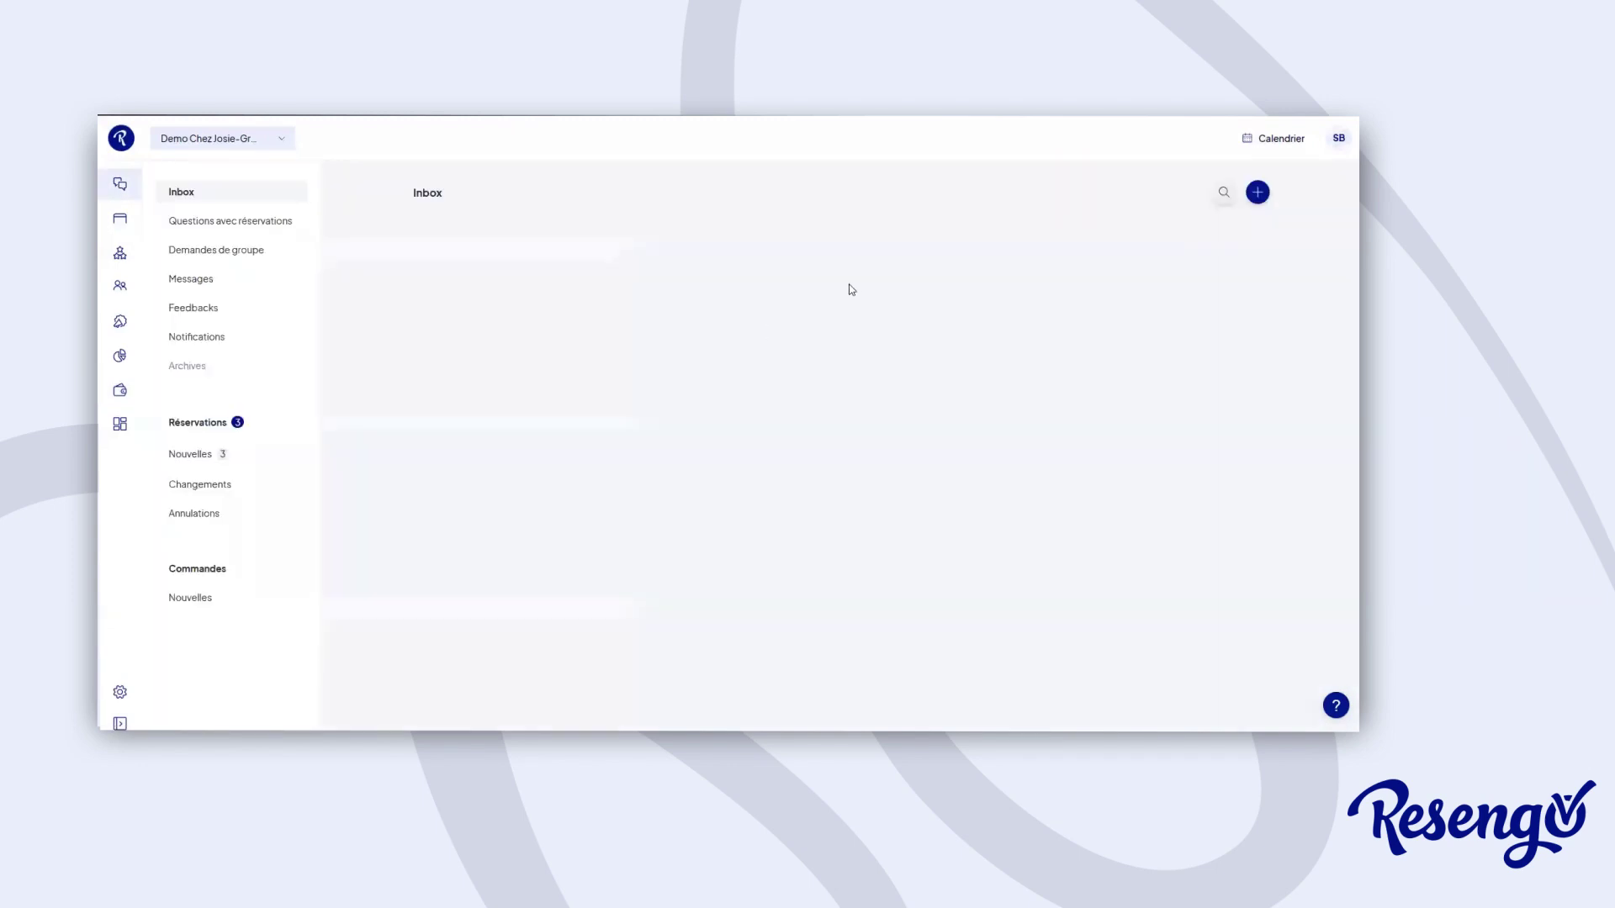
pyautogui.click(1338, 147)
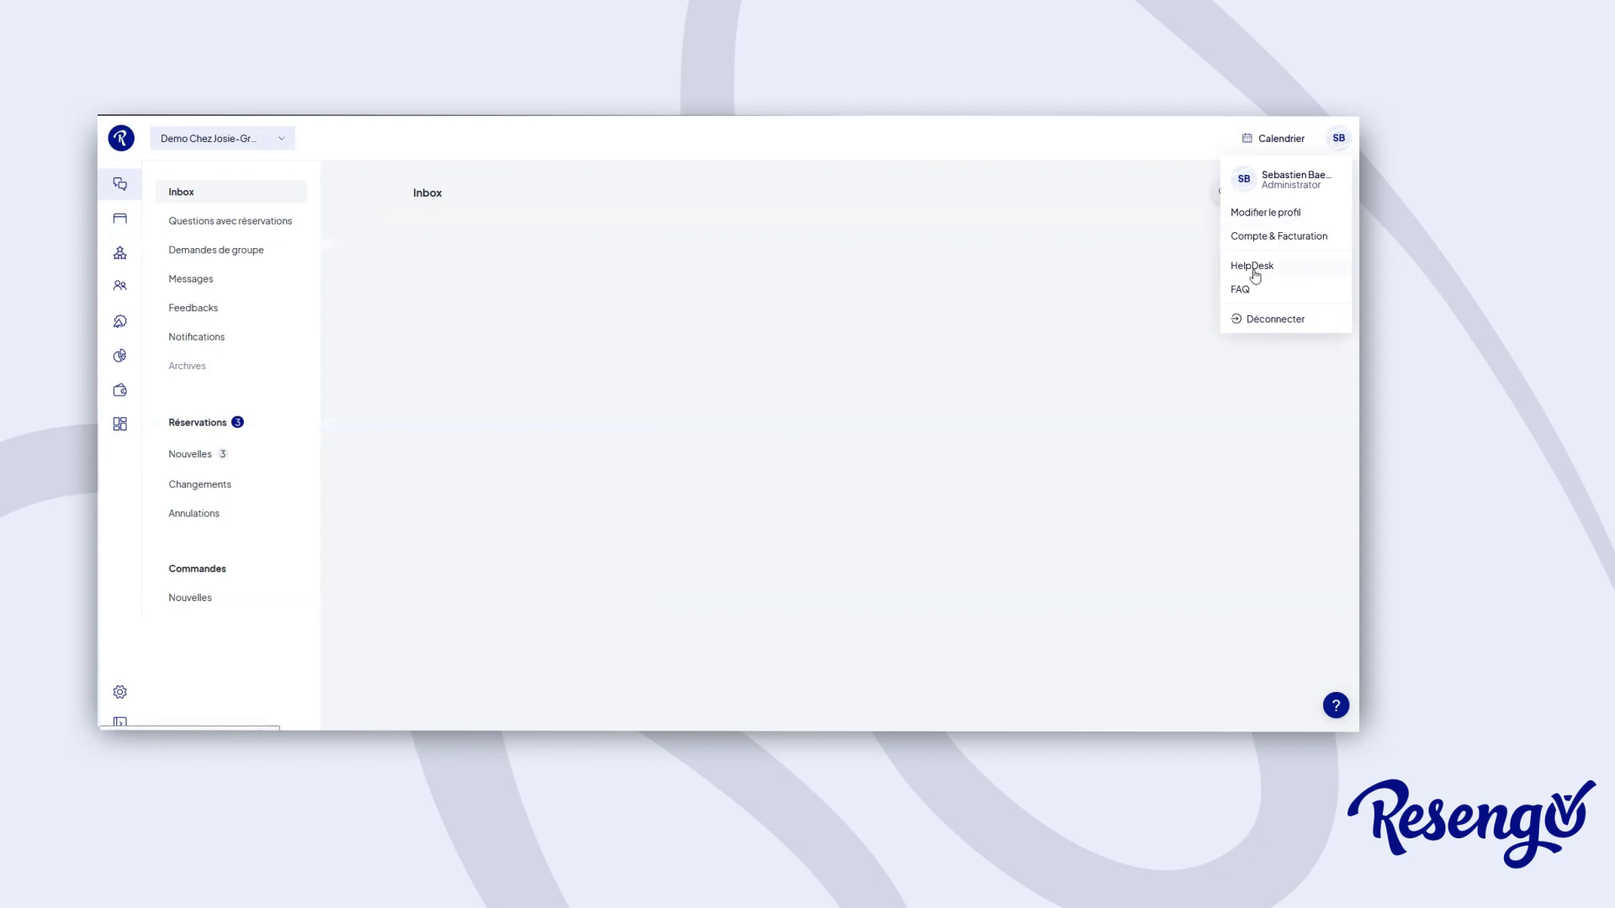
pyautogui.click(1000, 148)
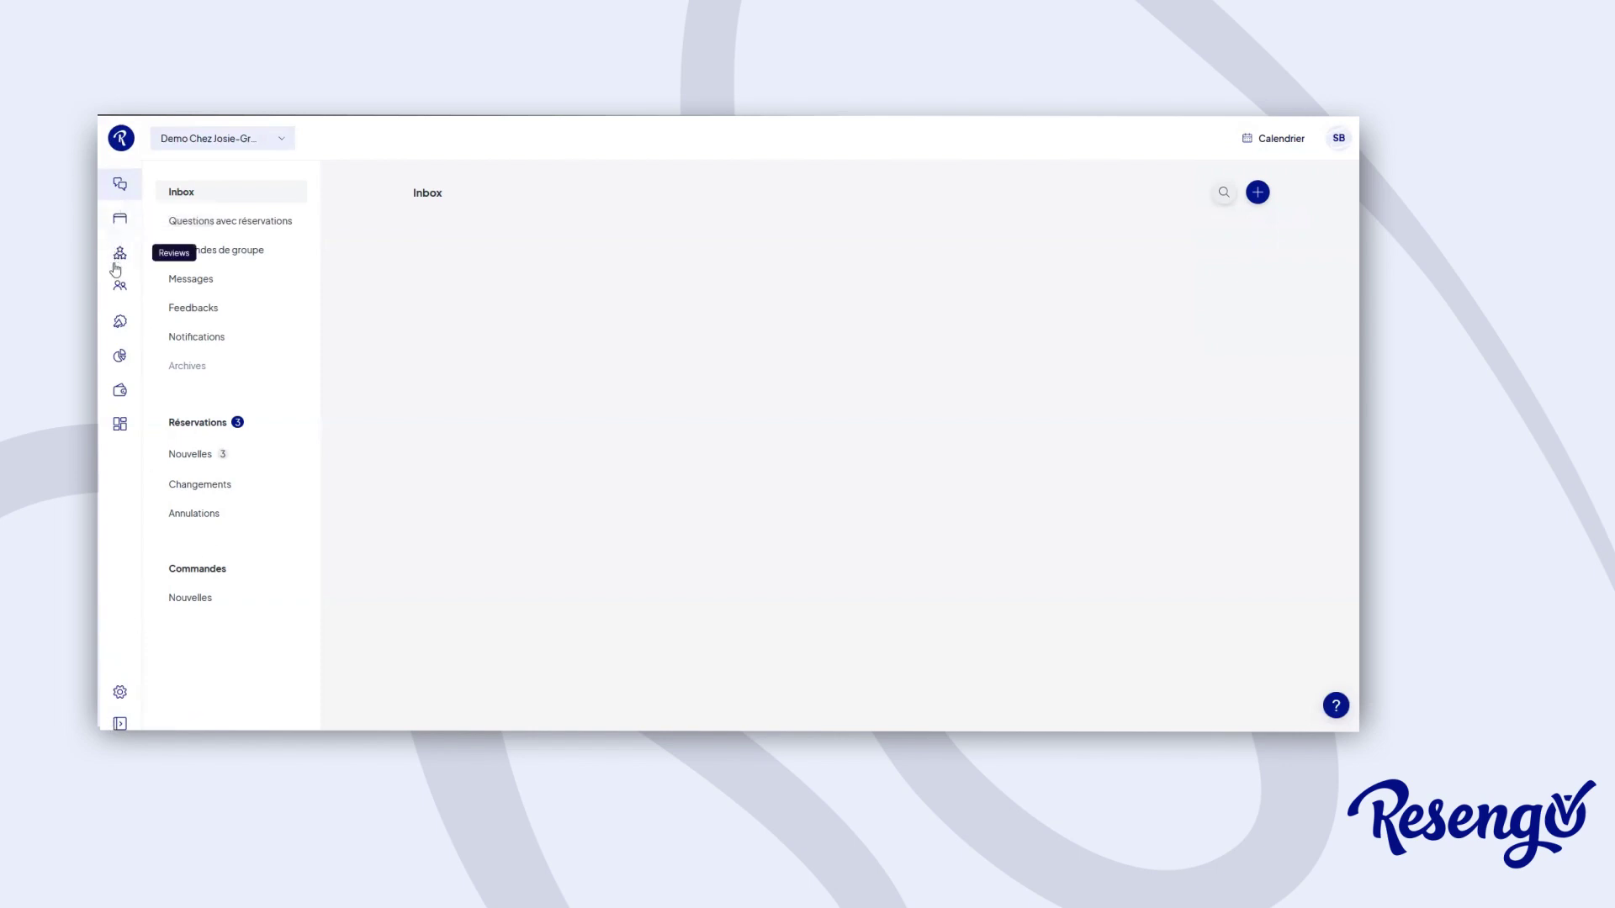
# Expand the main navigation so its labels show, and open Liste des réservations in the Réservations section
pyautogui.click(120, 726)
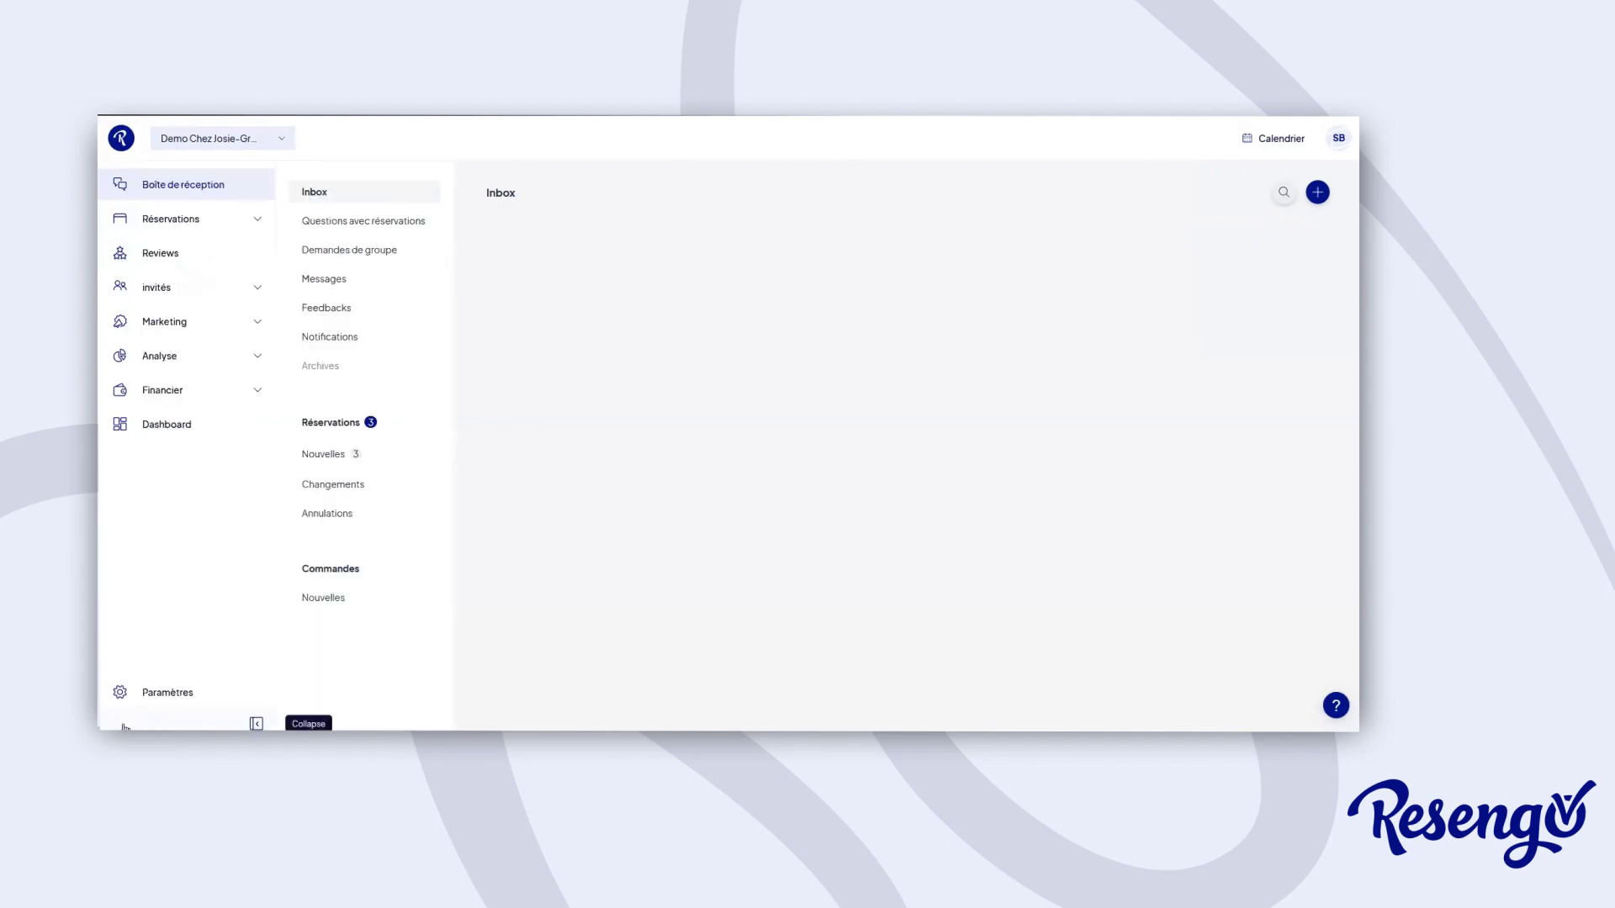
pyautogui.click(181, 228)
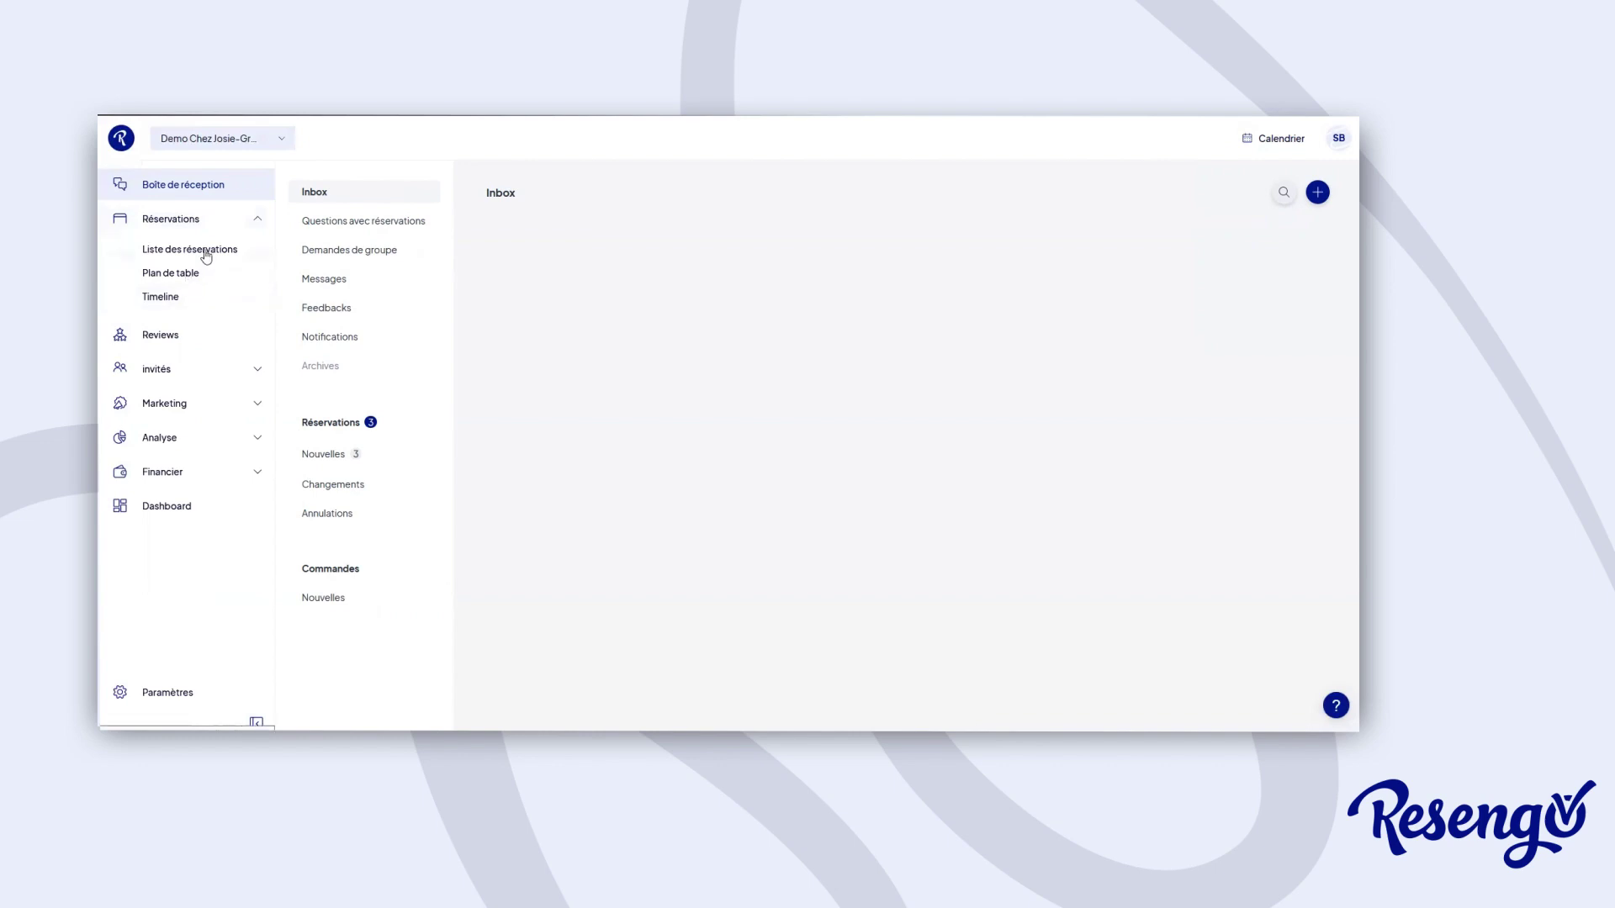
pyautogui.click(206, 252)
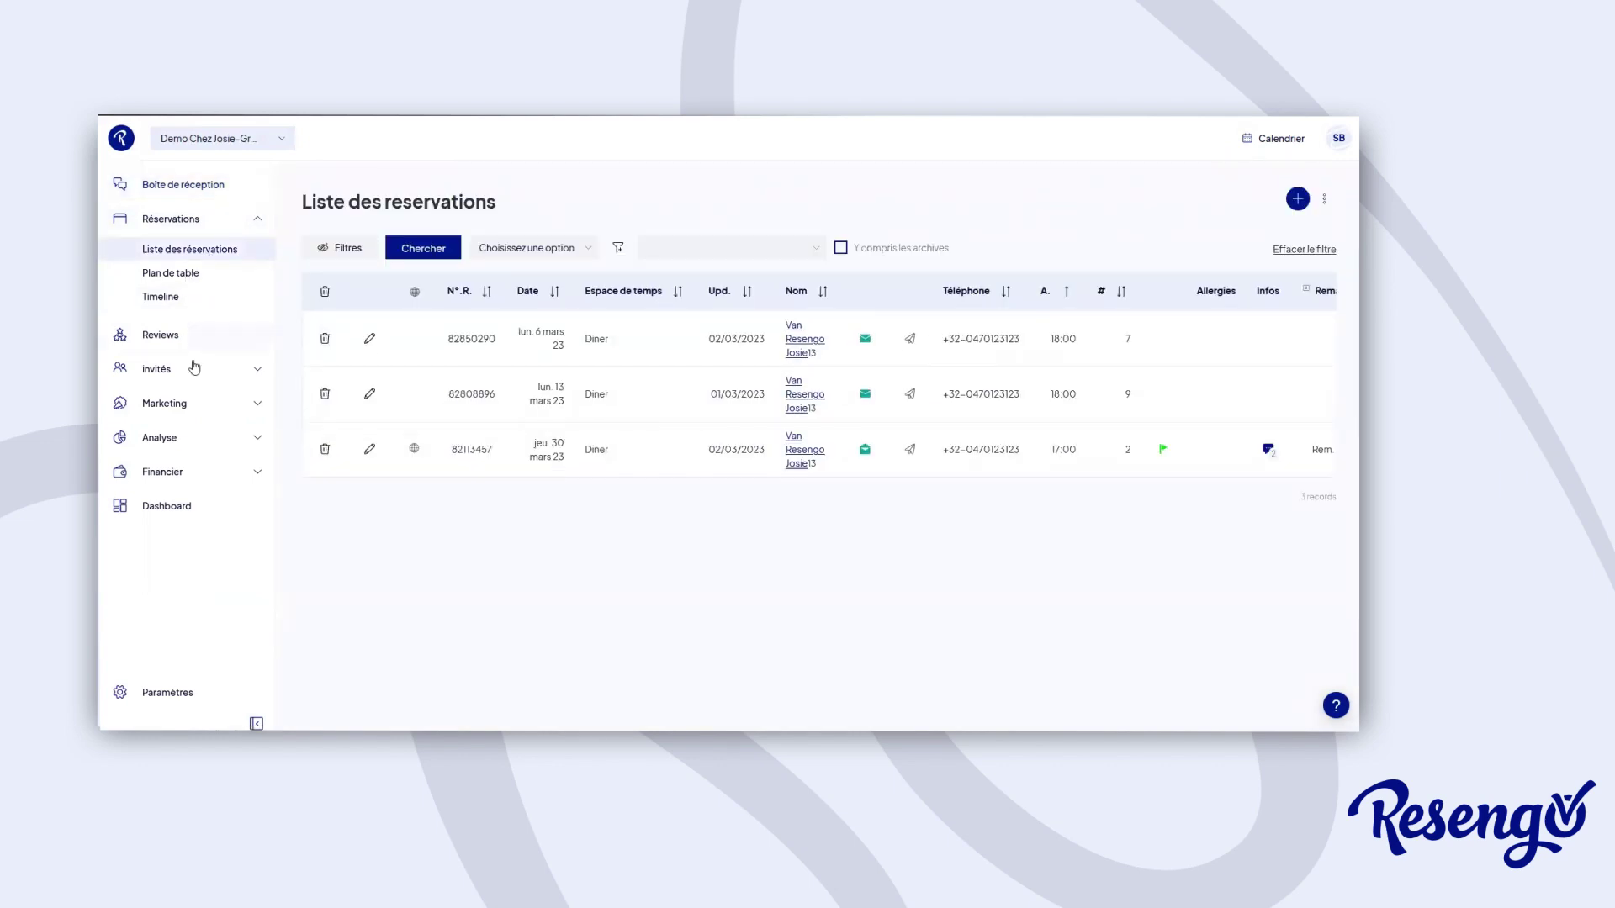
# Look at the sub-pages of the invités and Marketing sections and collapse both again
pyautogui.click(251, 372)
pyautogui.click(253, 442)
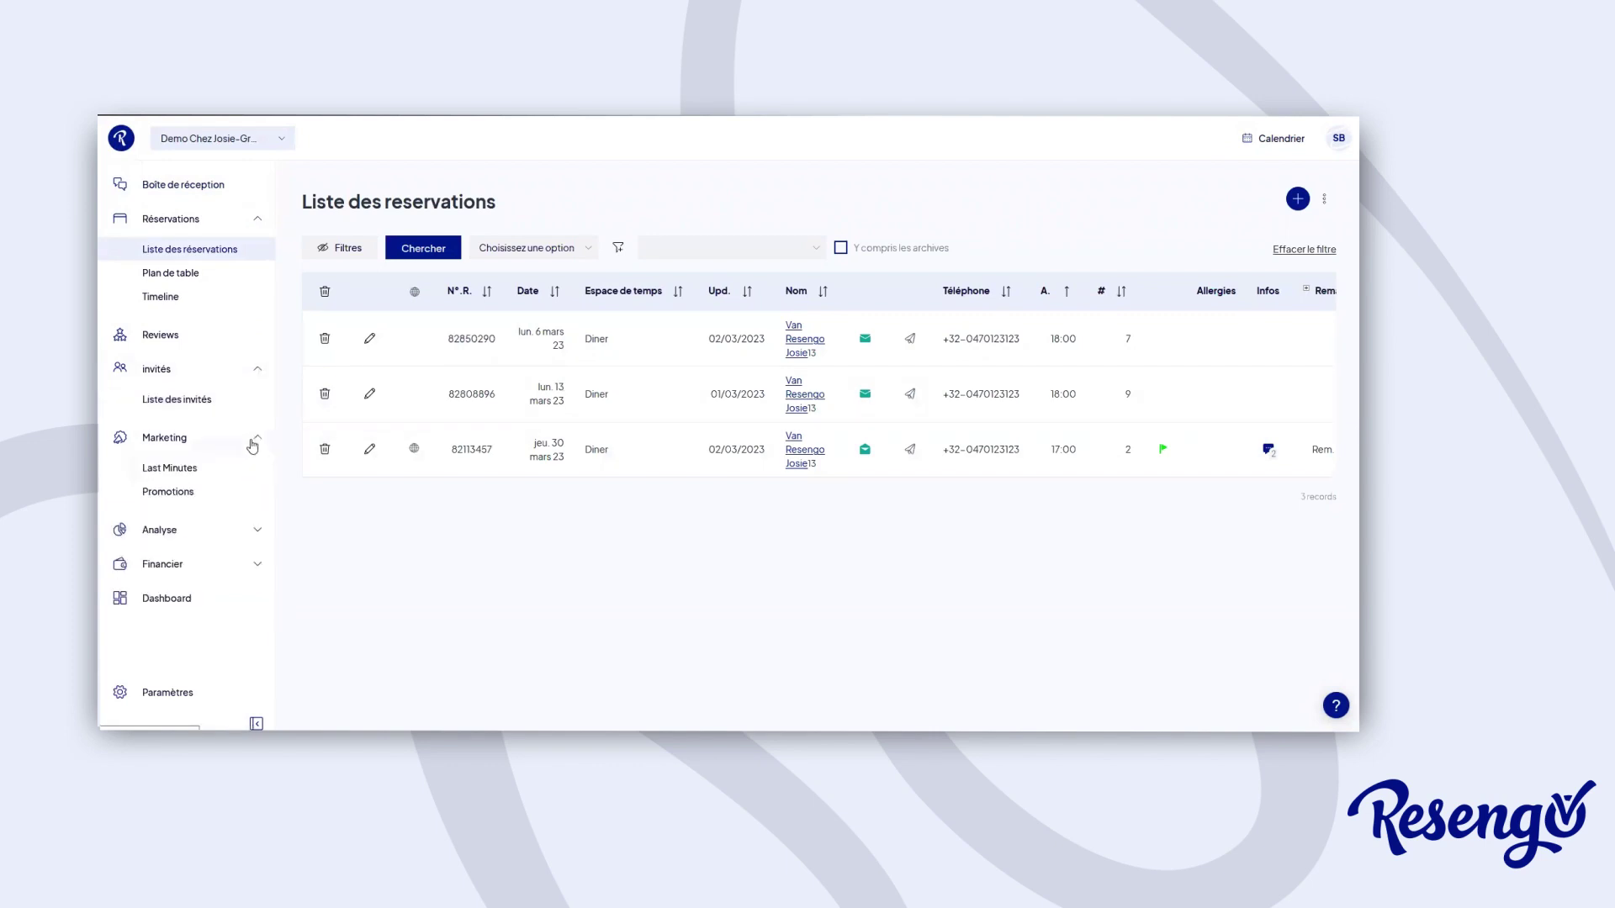
pyautogui.click(254, 440)
pyautogui.click(253, 370)
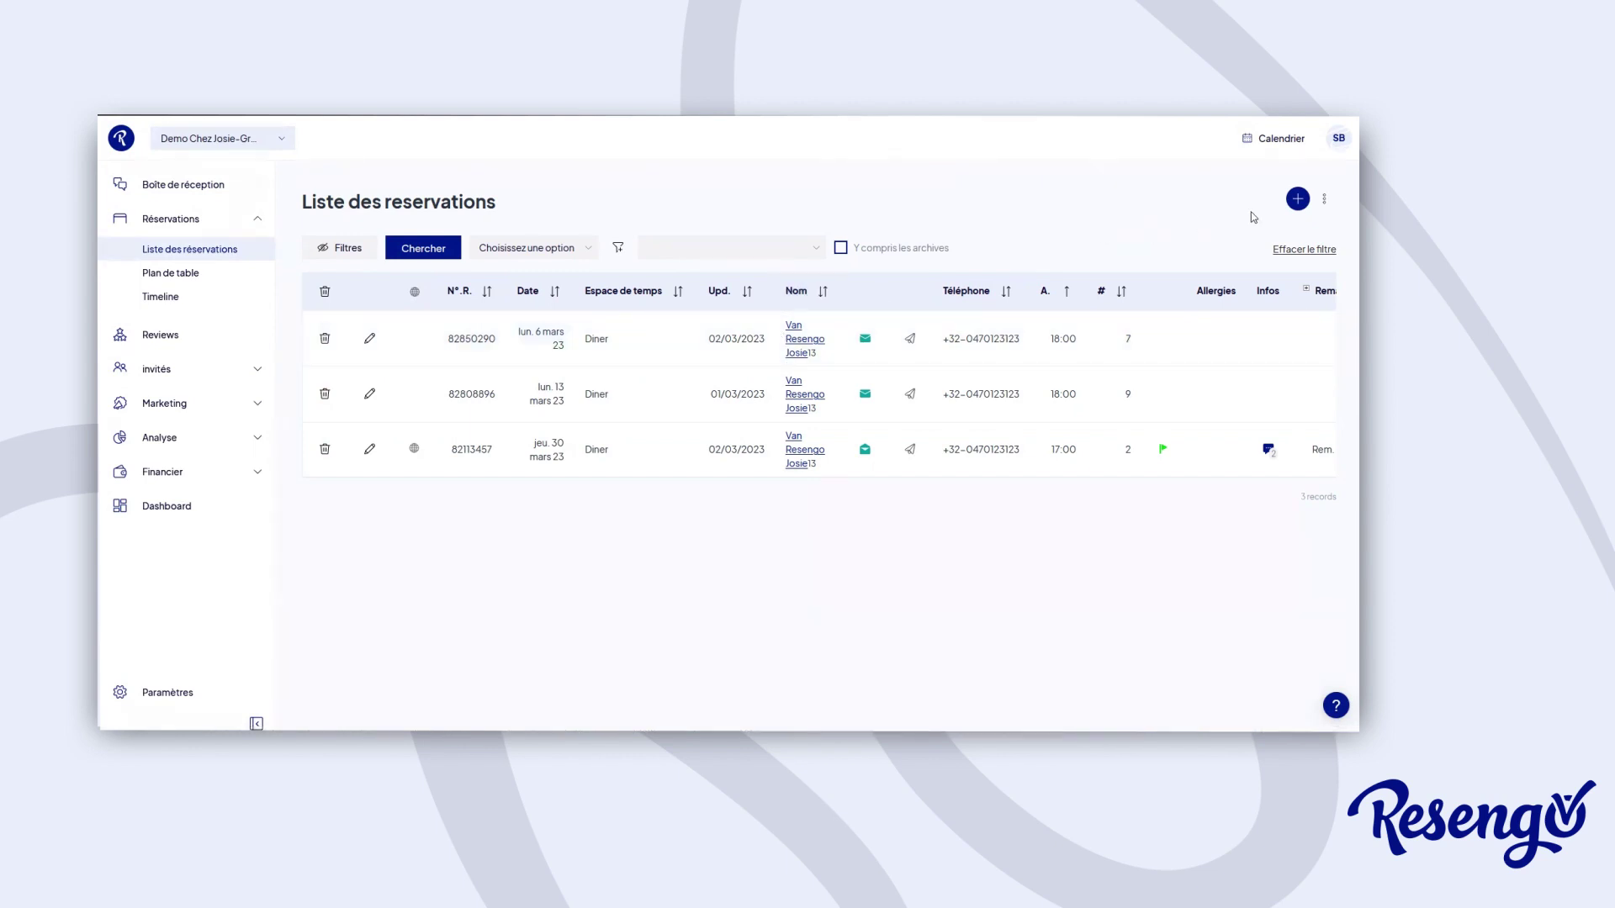
# Review the fields that can be chosen as reservation list columns, and the list's print, export and mail options
pyautogui.click(1326, 203)
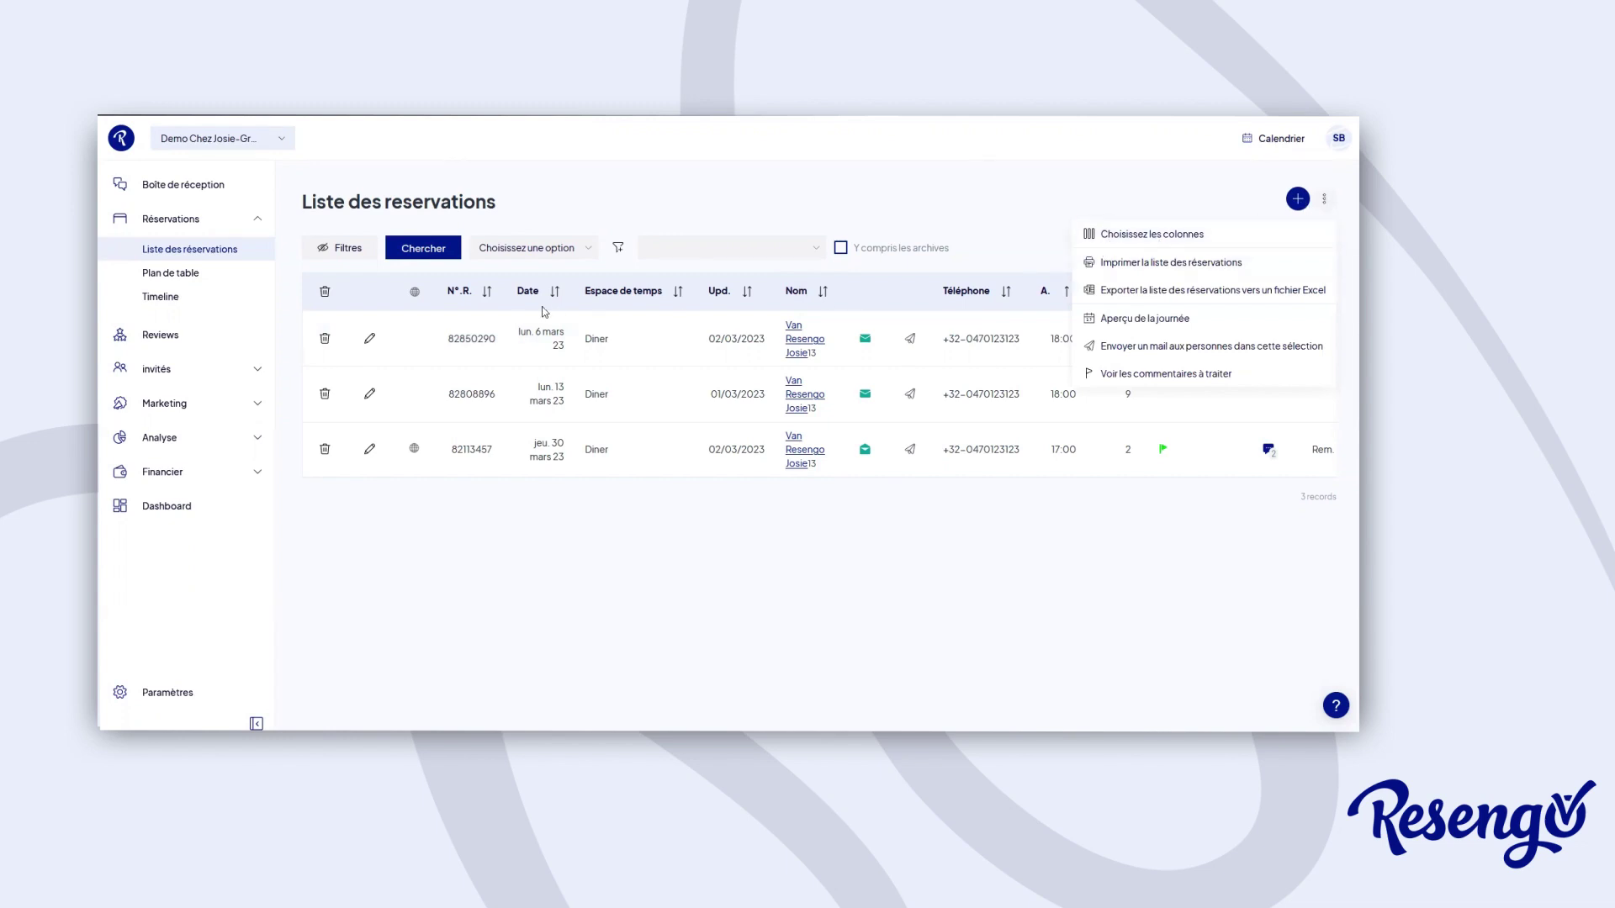
pyautogui.click(1135, 242)
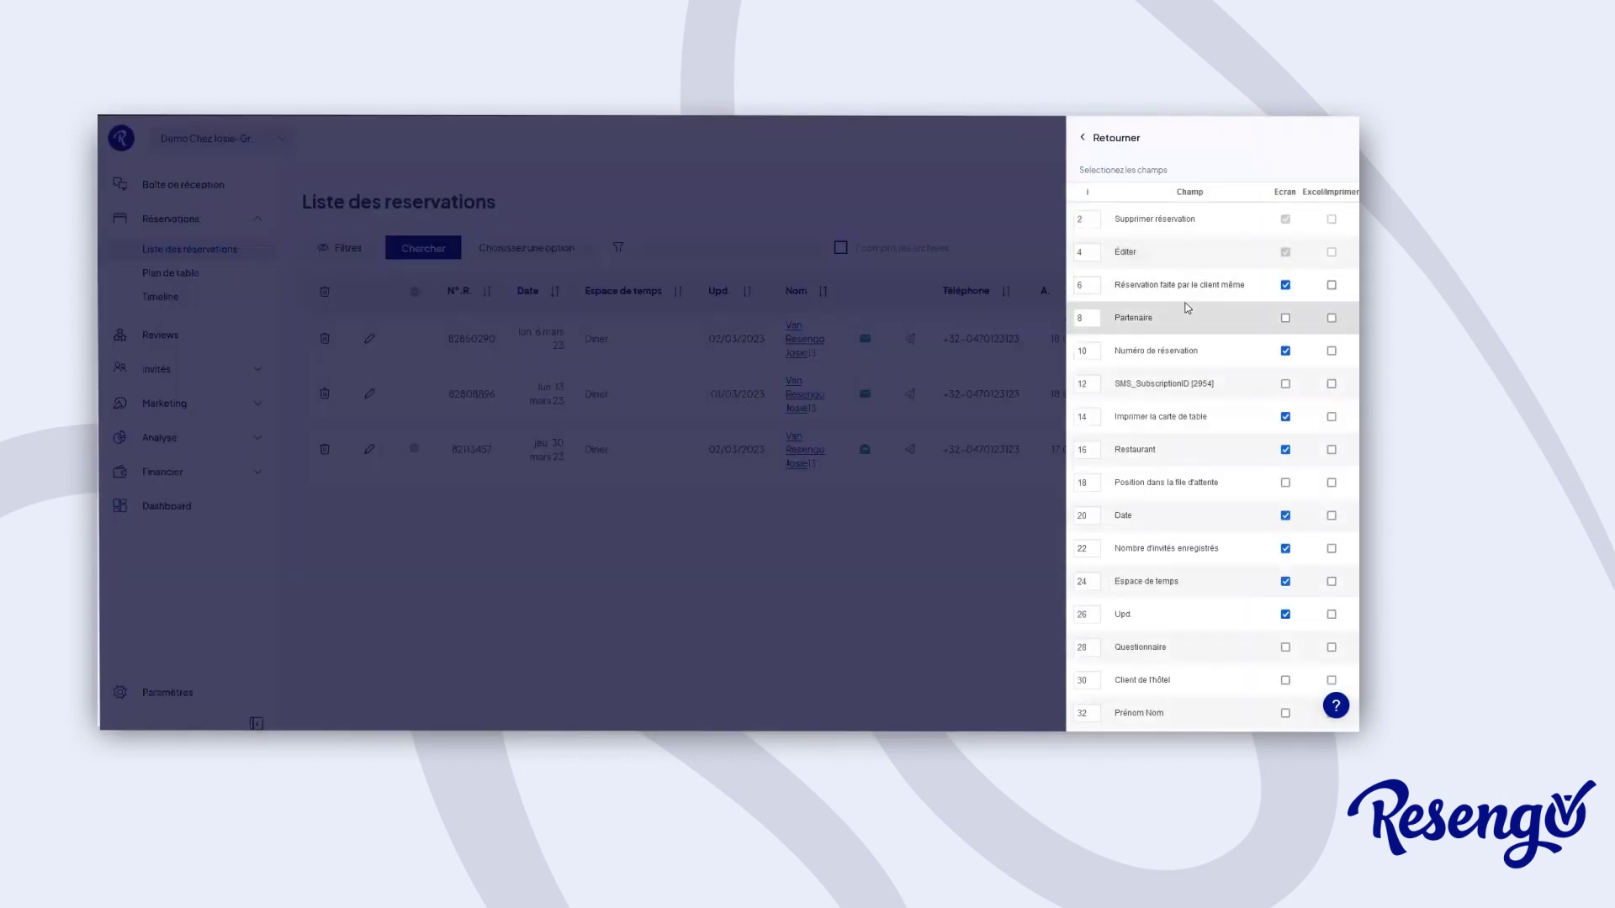
pyautogui.scroll(-3, 1186, 302)
pyautogui.scroll(-7, 1187, 308)
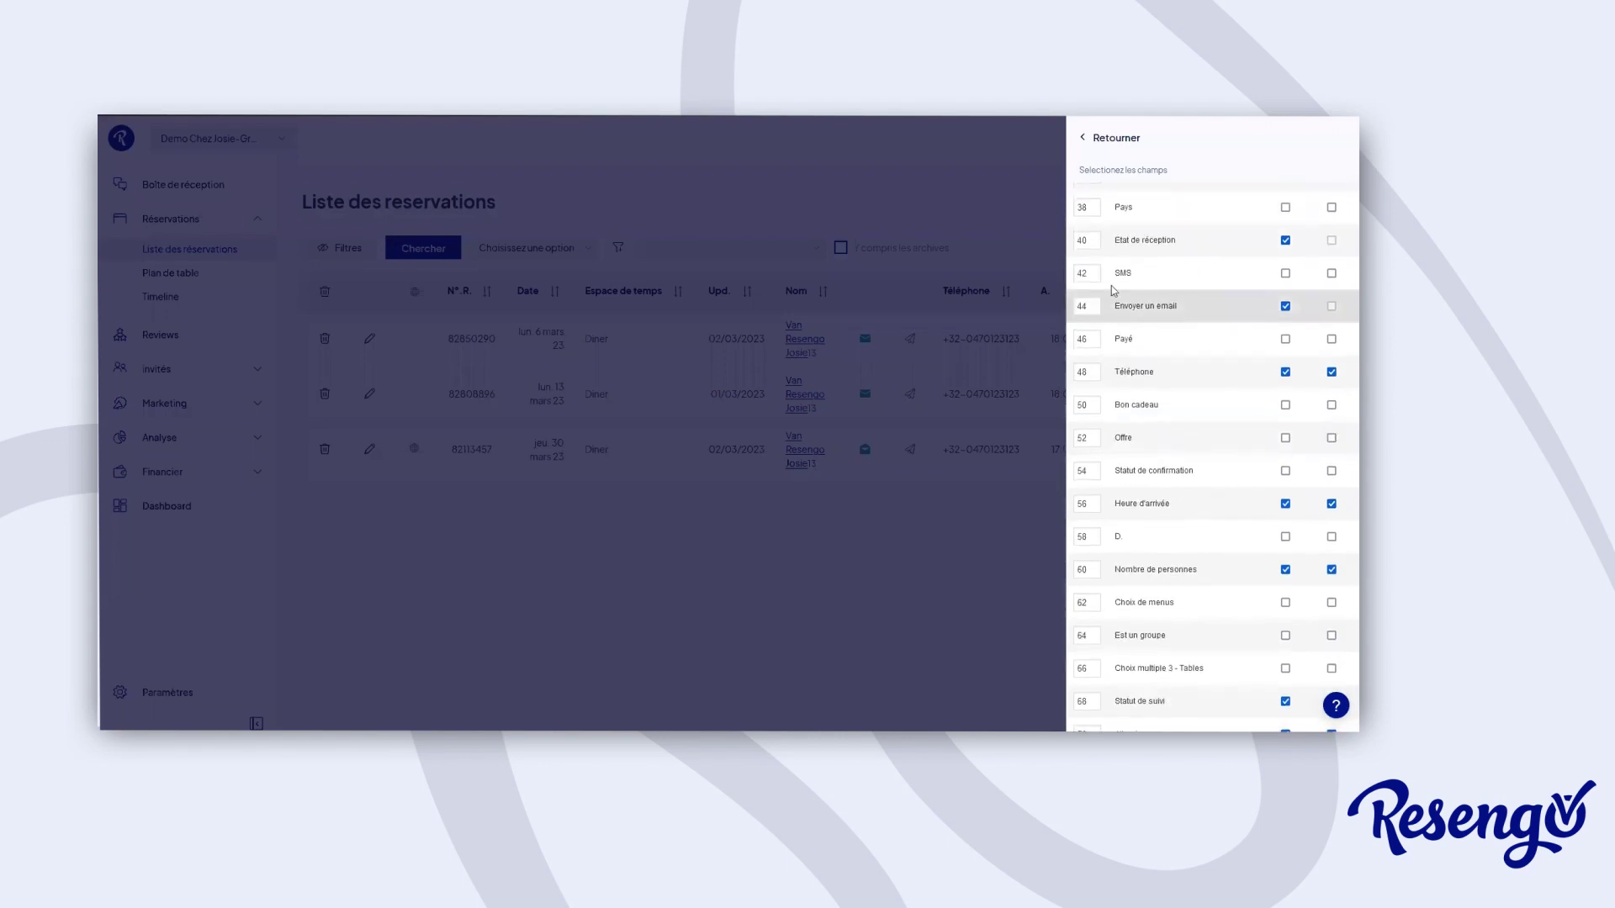
pyautogui.click(1104, 139)
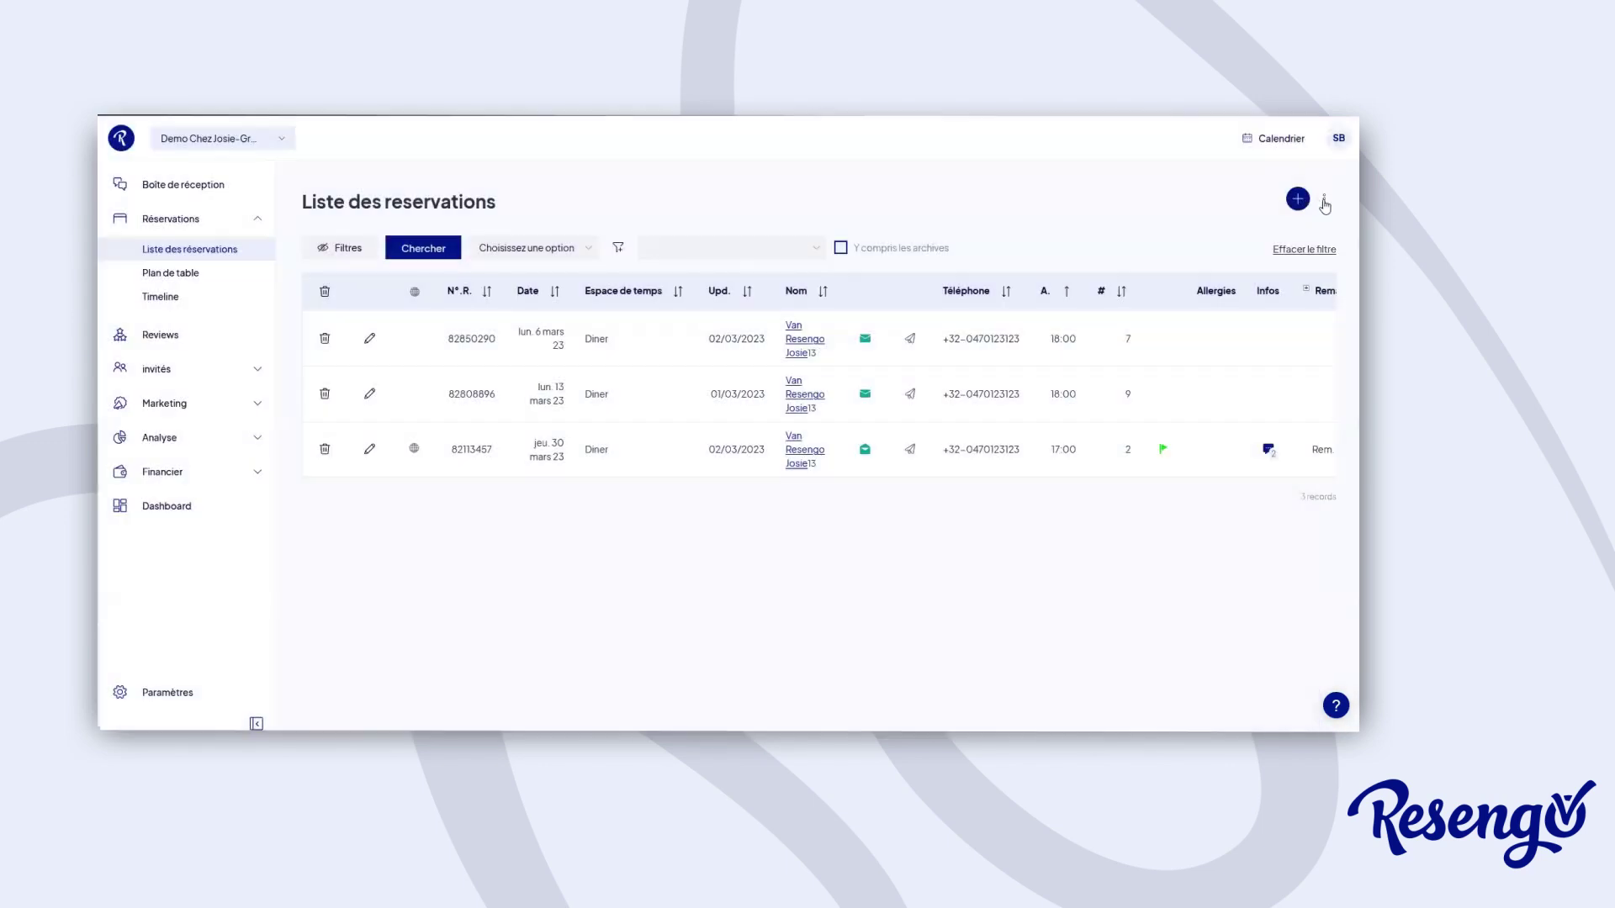
pyautogui.click(1325, 202)
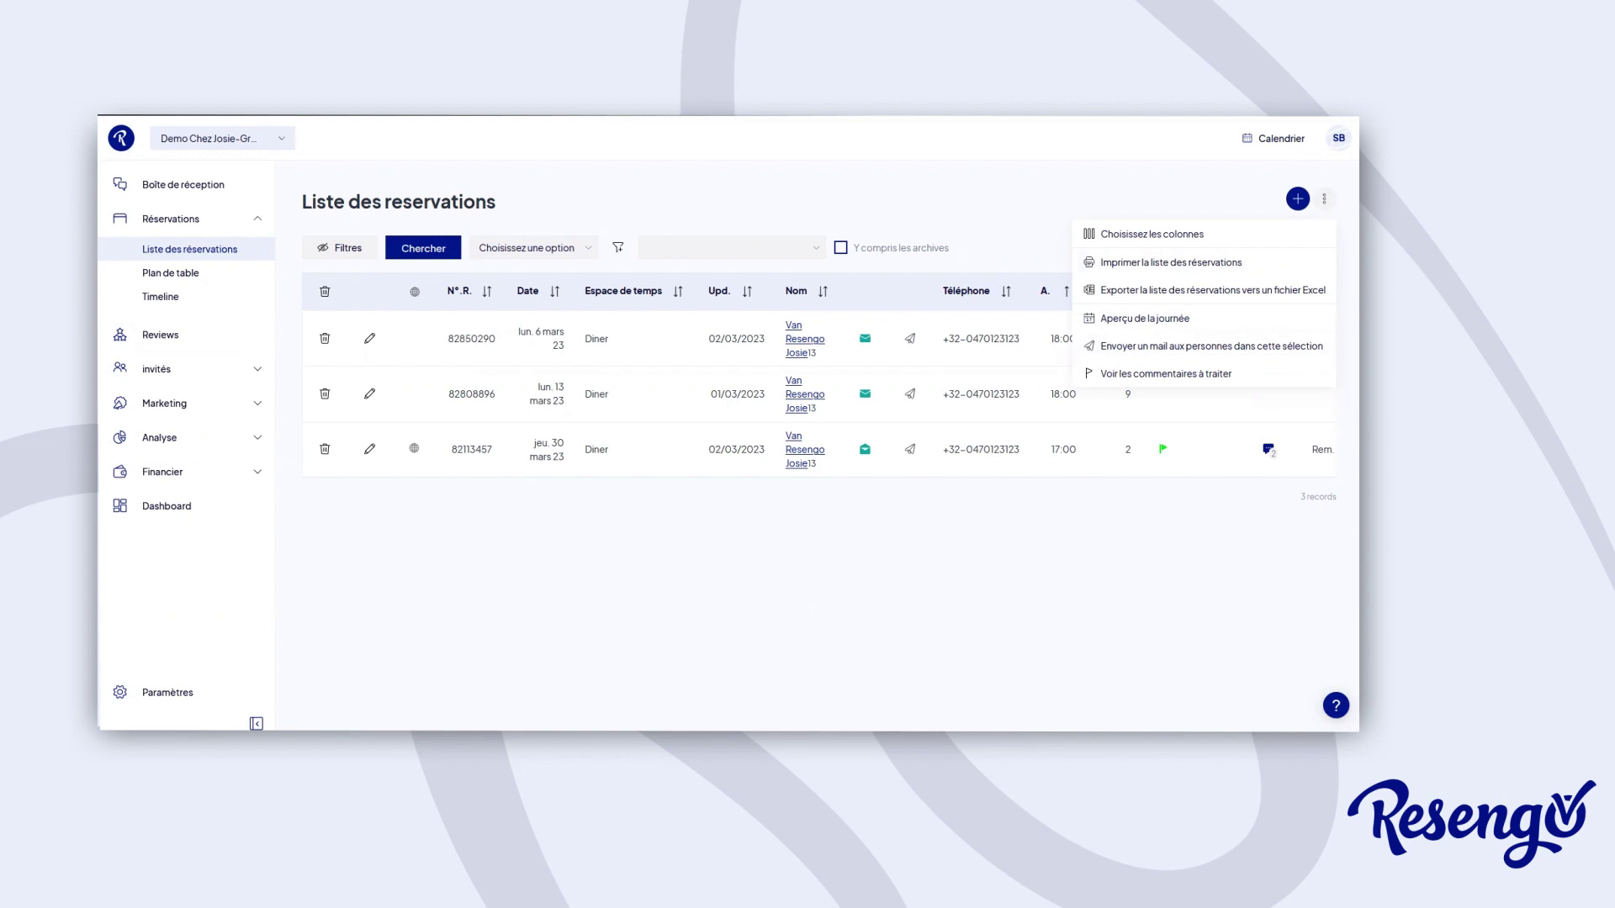
# Go to the Promotions page in the Marketing section and view the blank new-promotion form, closing it without saving
pyautogui.click(185, 415)
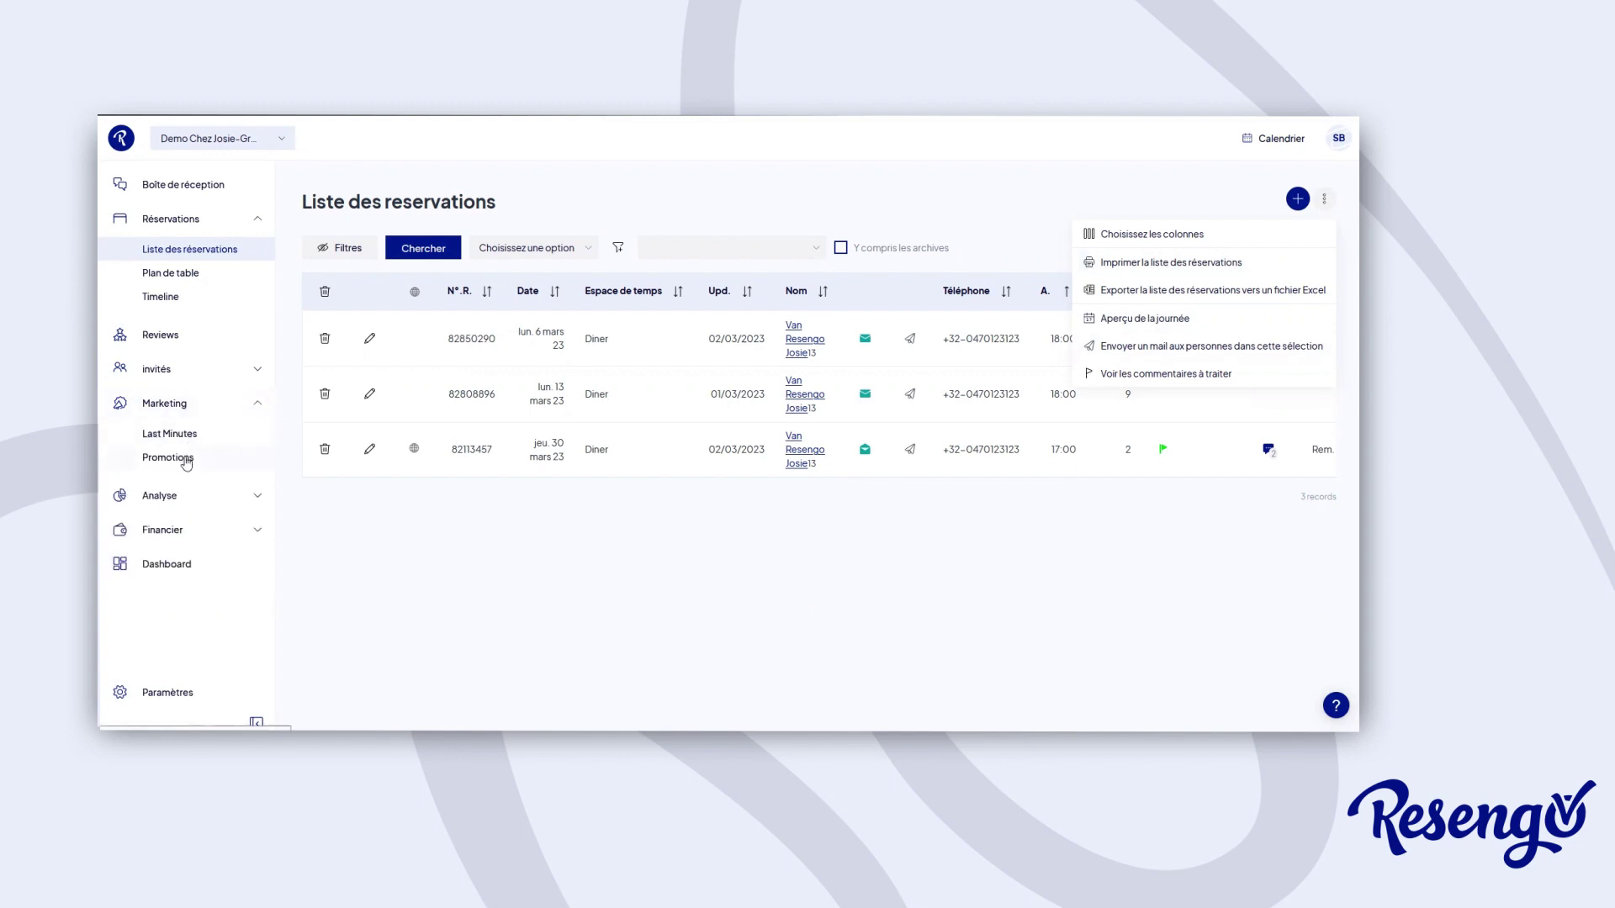
pyautogui.click(168, 458)
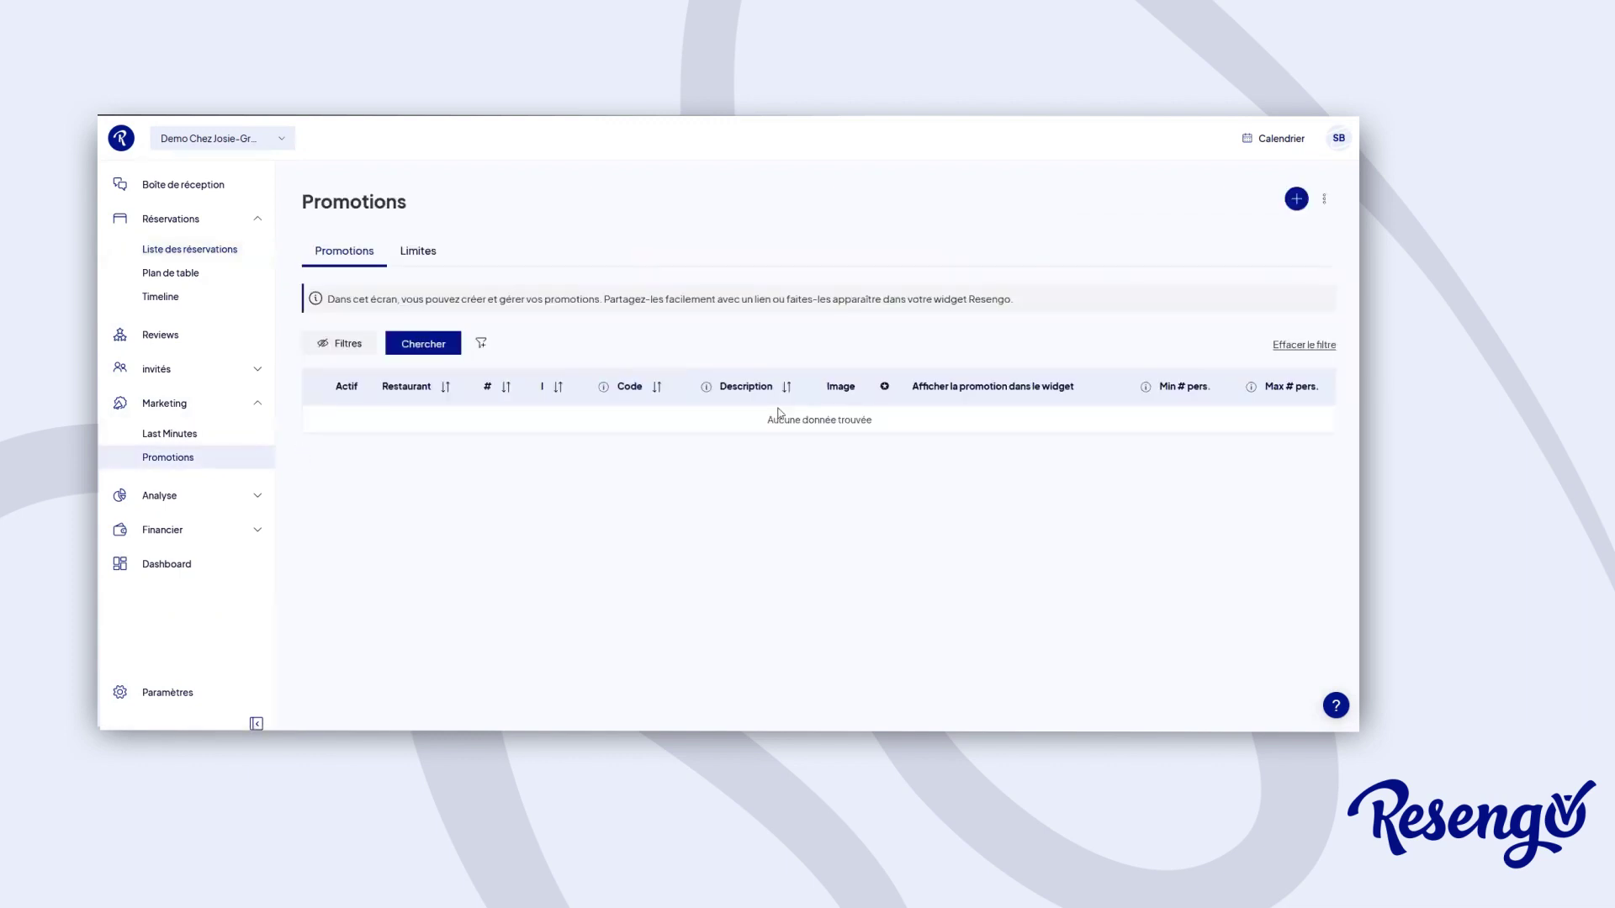
pyautogui.click(1297, 199)
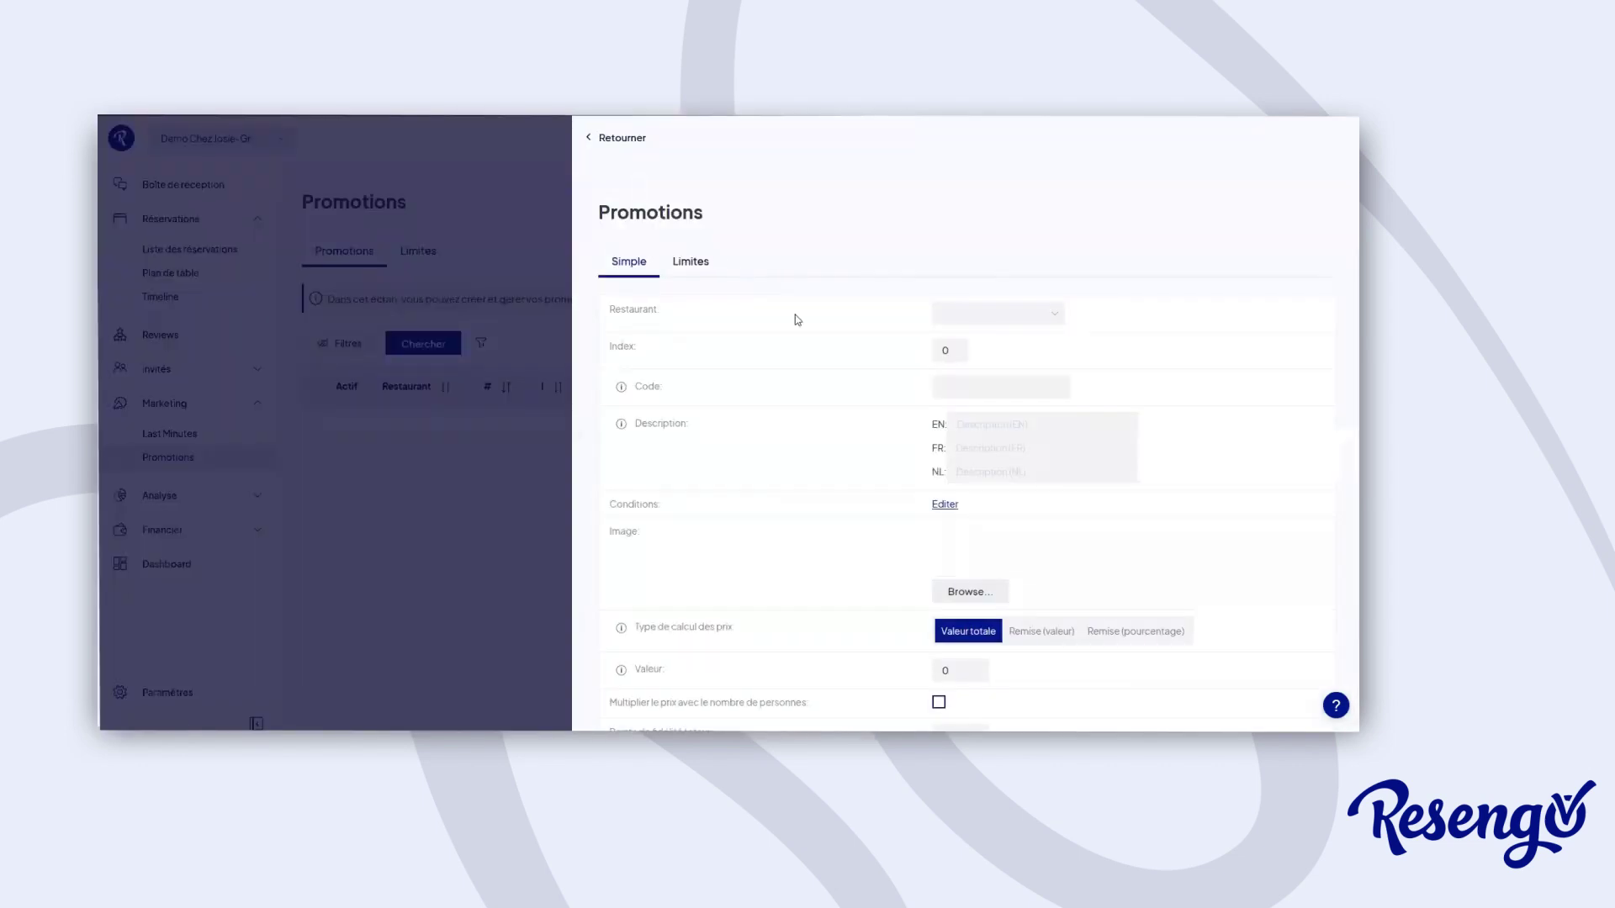
pyautogui.click(407, 590)
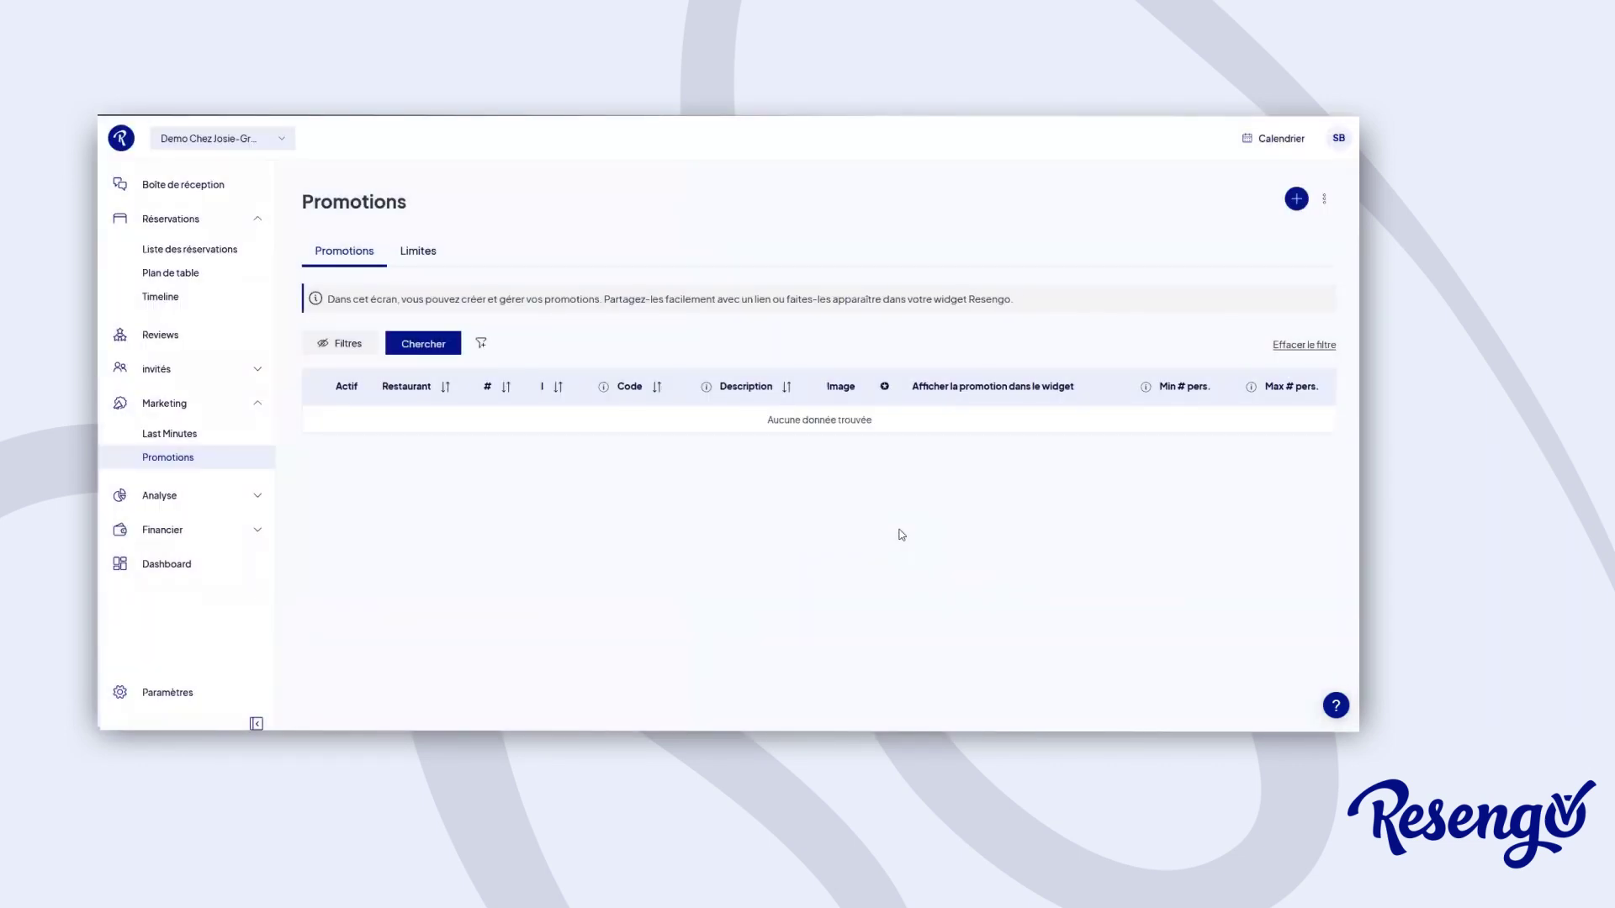
# View the help topics offered on the Promotions page and those offered in the inbox
pyautogui.click(1335, 707)
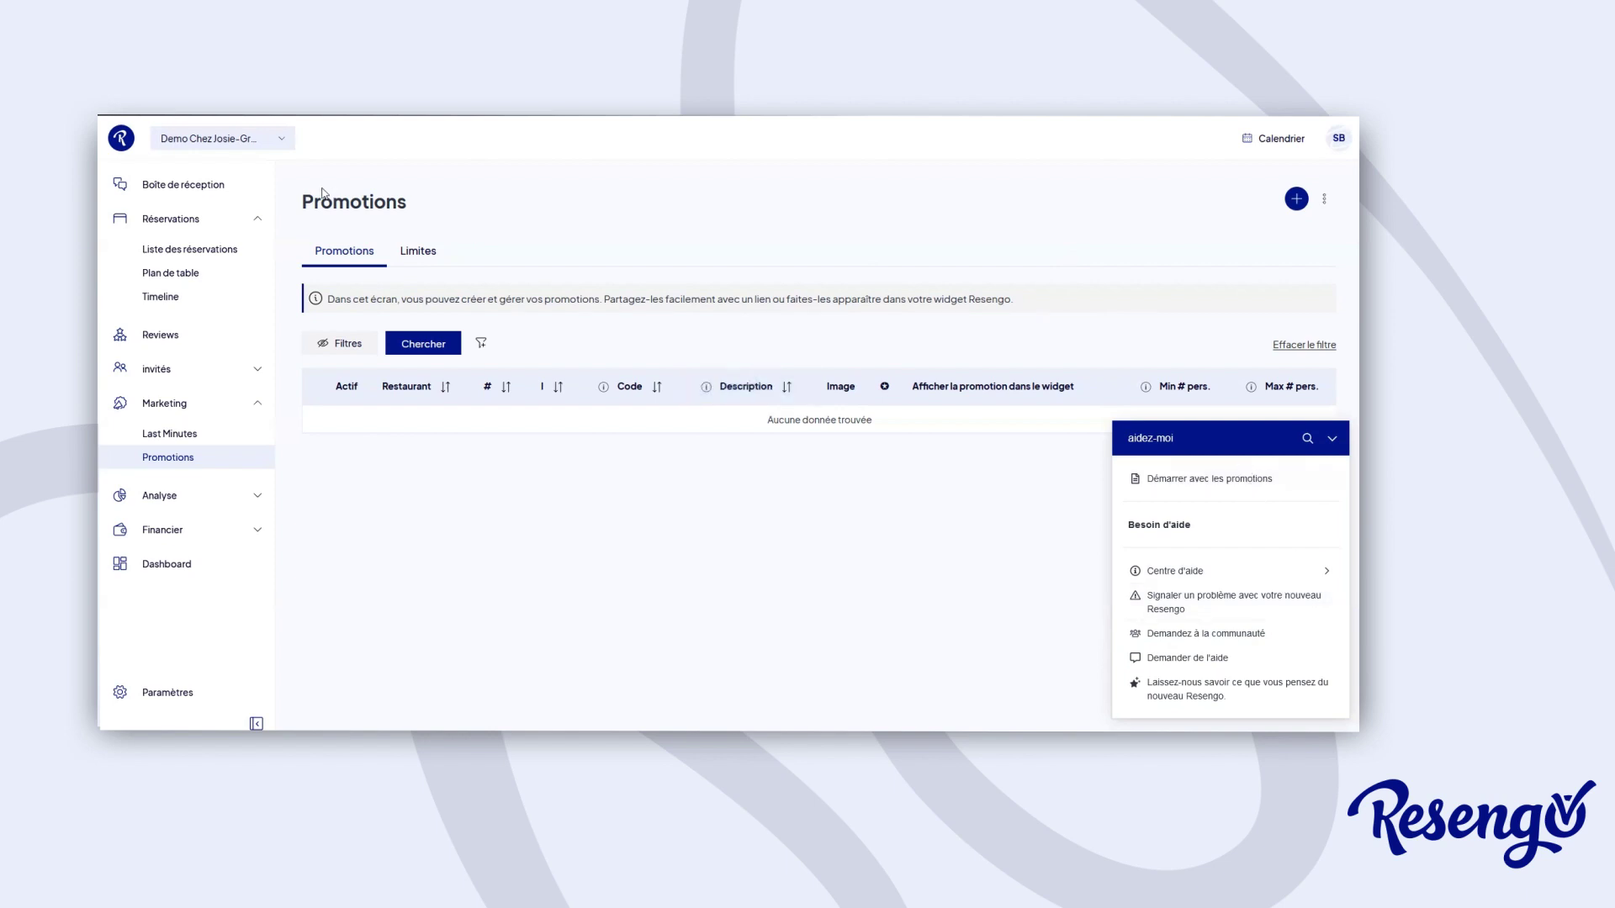
pyautogui.click(183, 189)
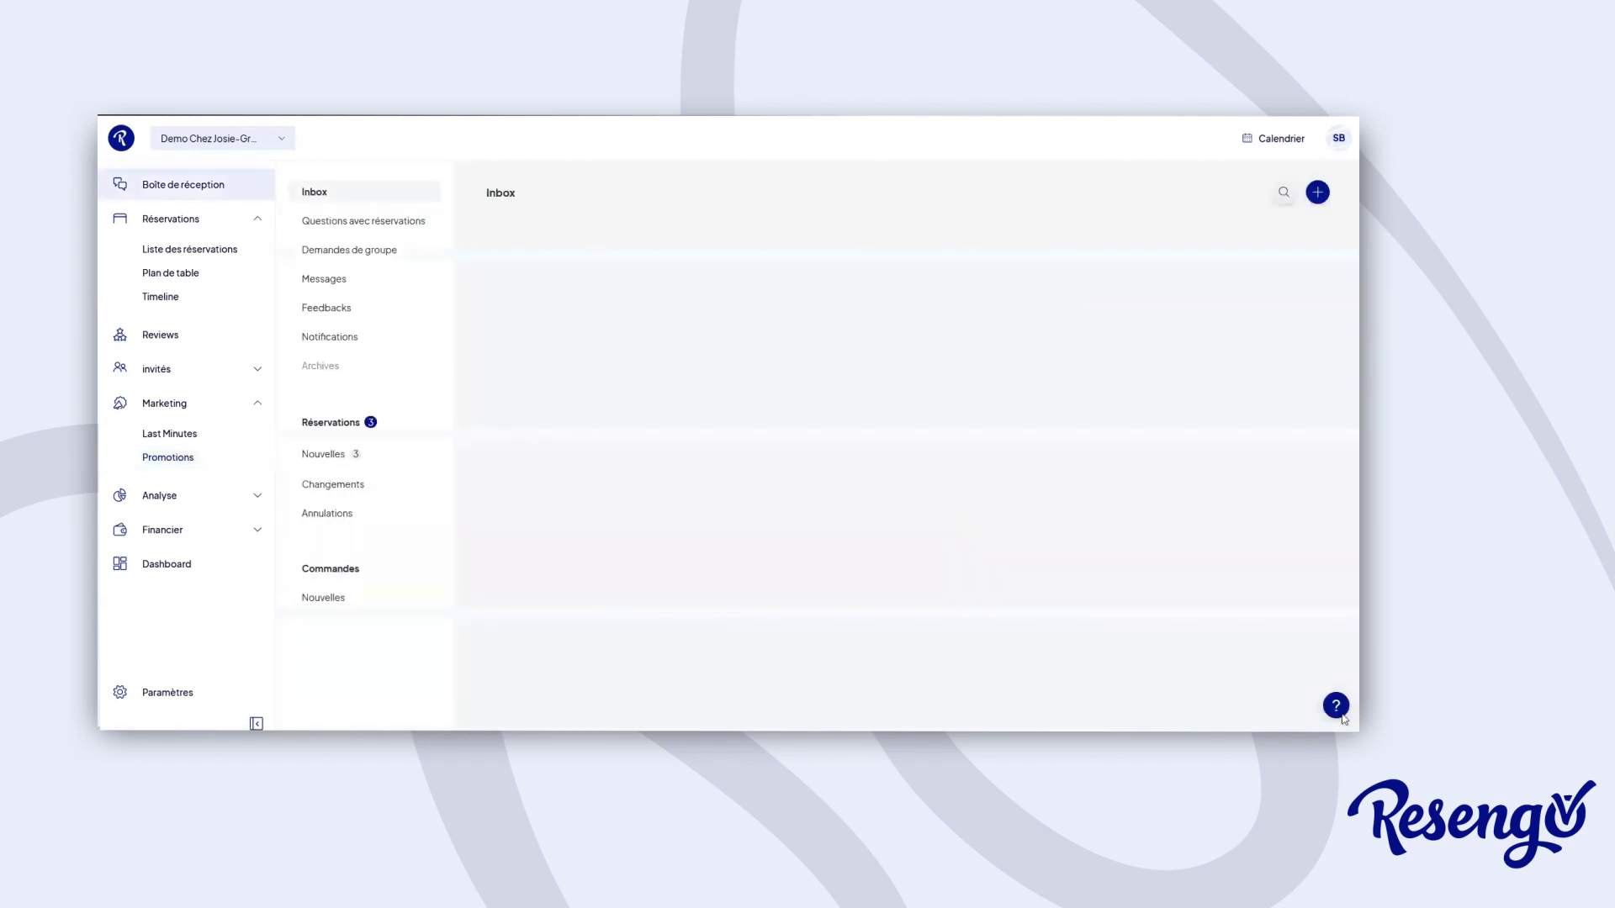
pyautogui.click(1335, 705)
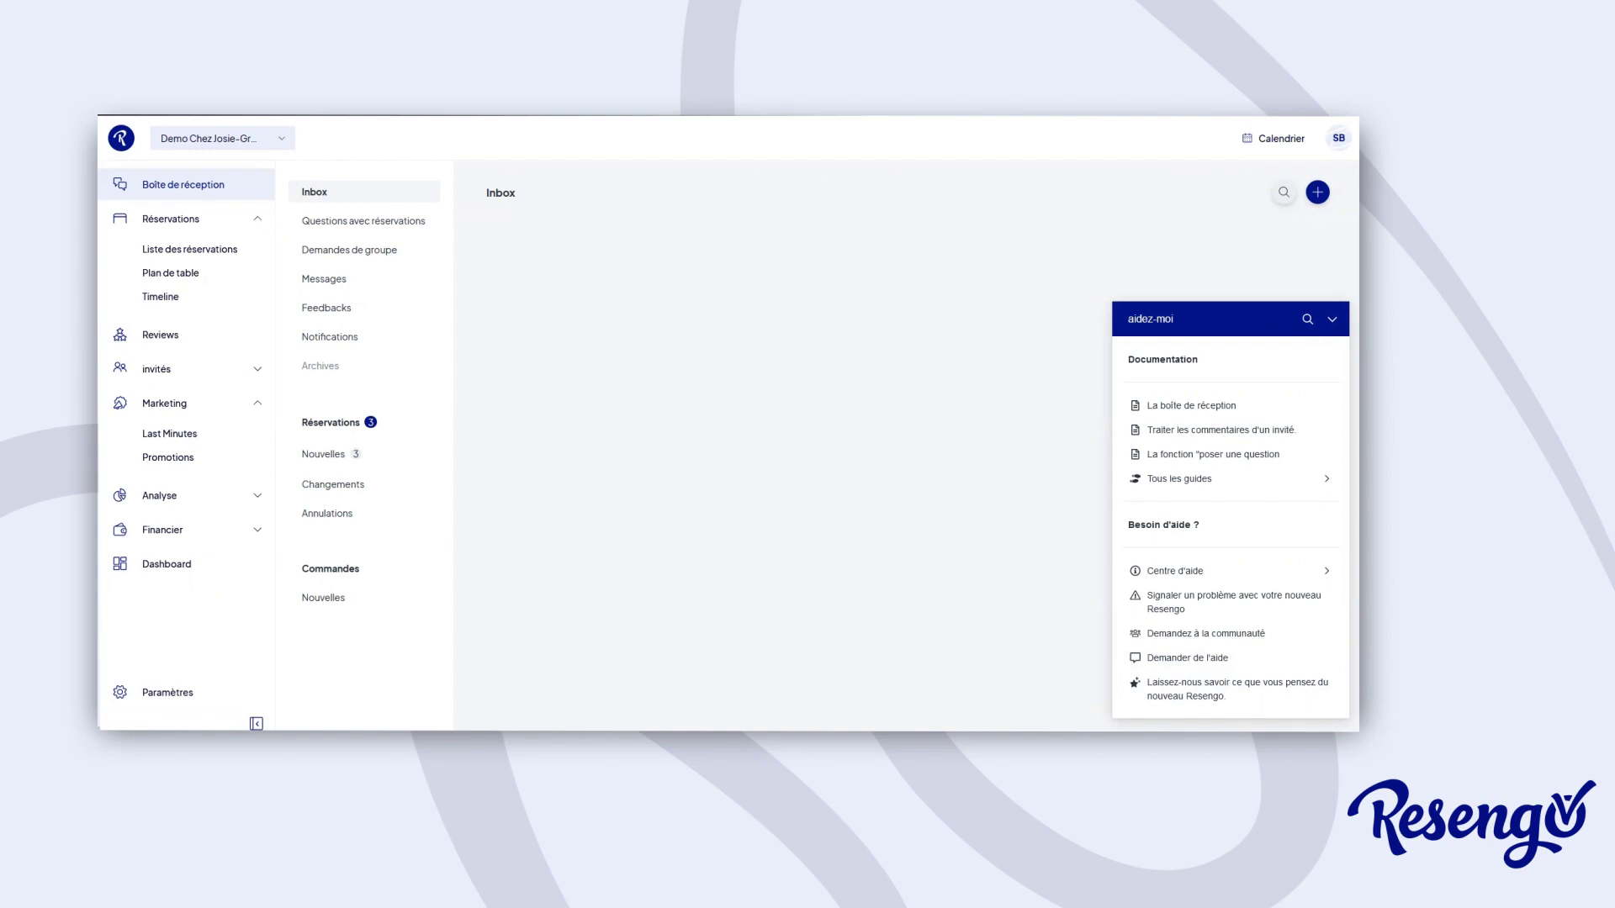
# Open Paramètres and look through the settings pages listed under Entreprise, Widget, Tables and Financier
pyautogui.click(188, 698)
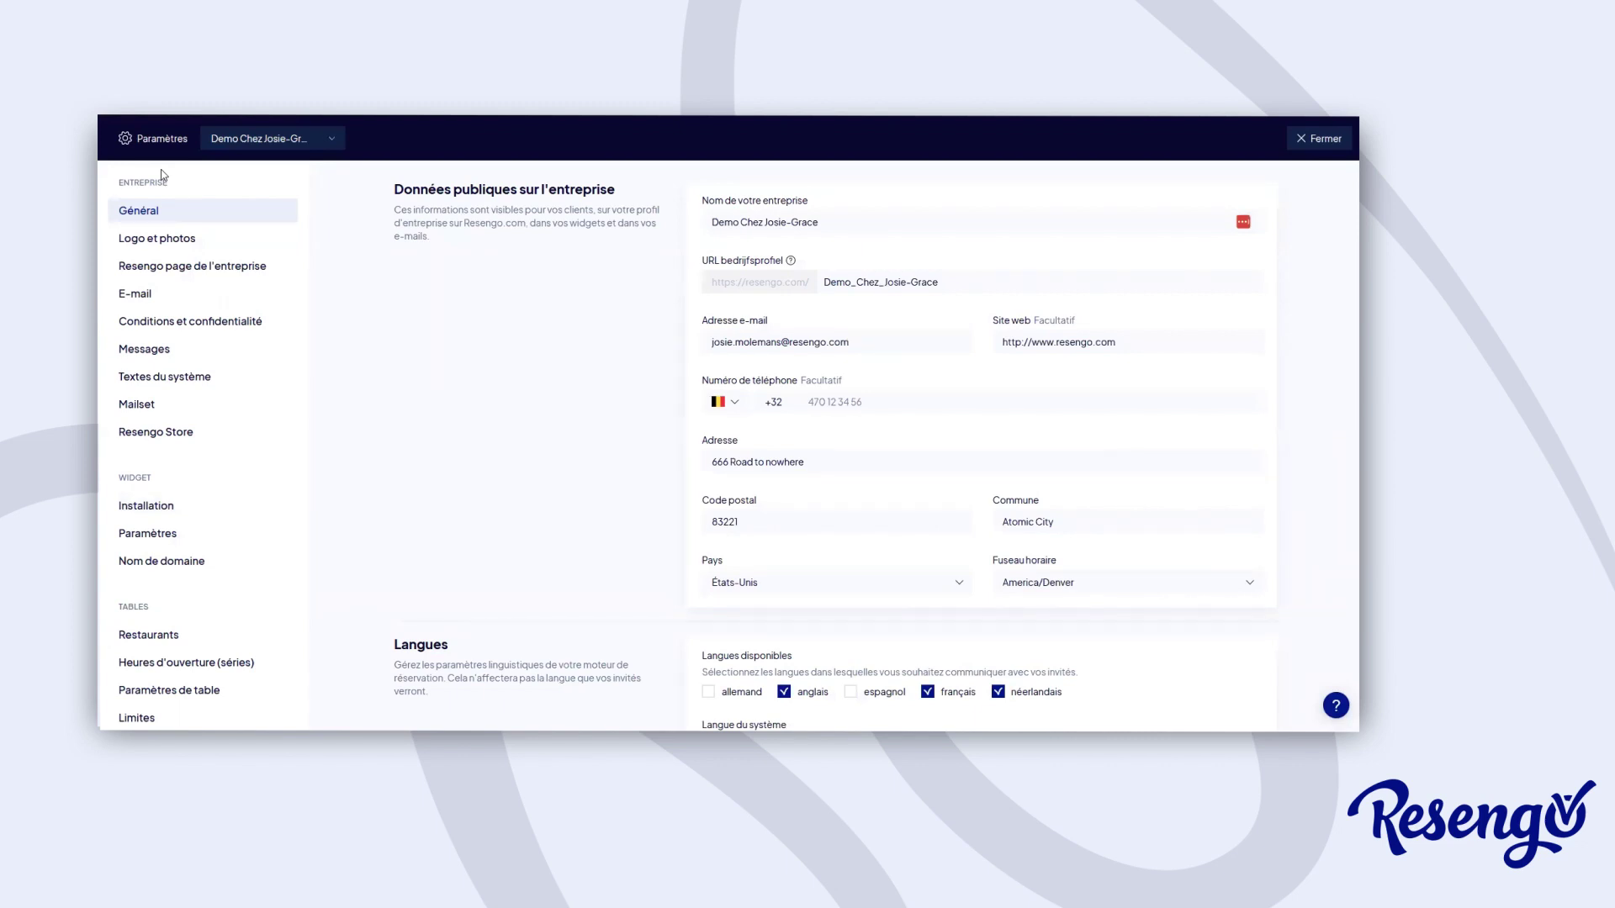
pyautogui.moveTo(168, 182); pyautogui.dragTo(122, 183)
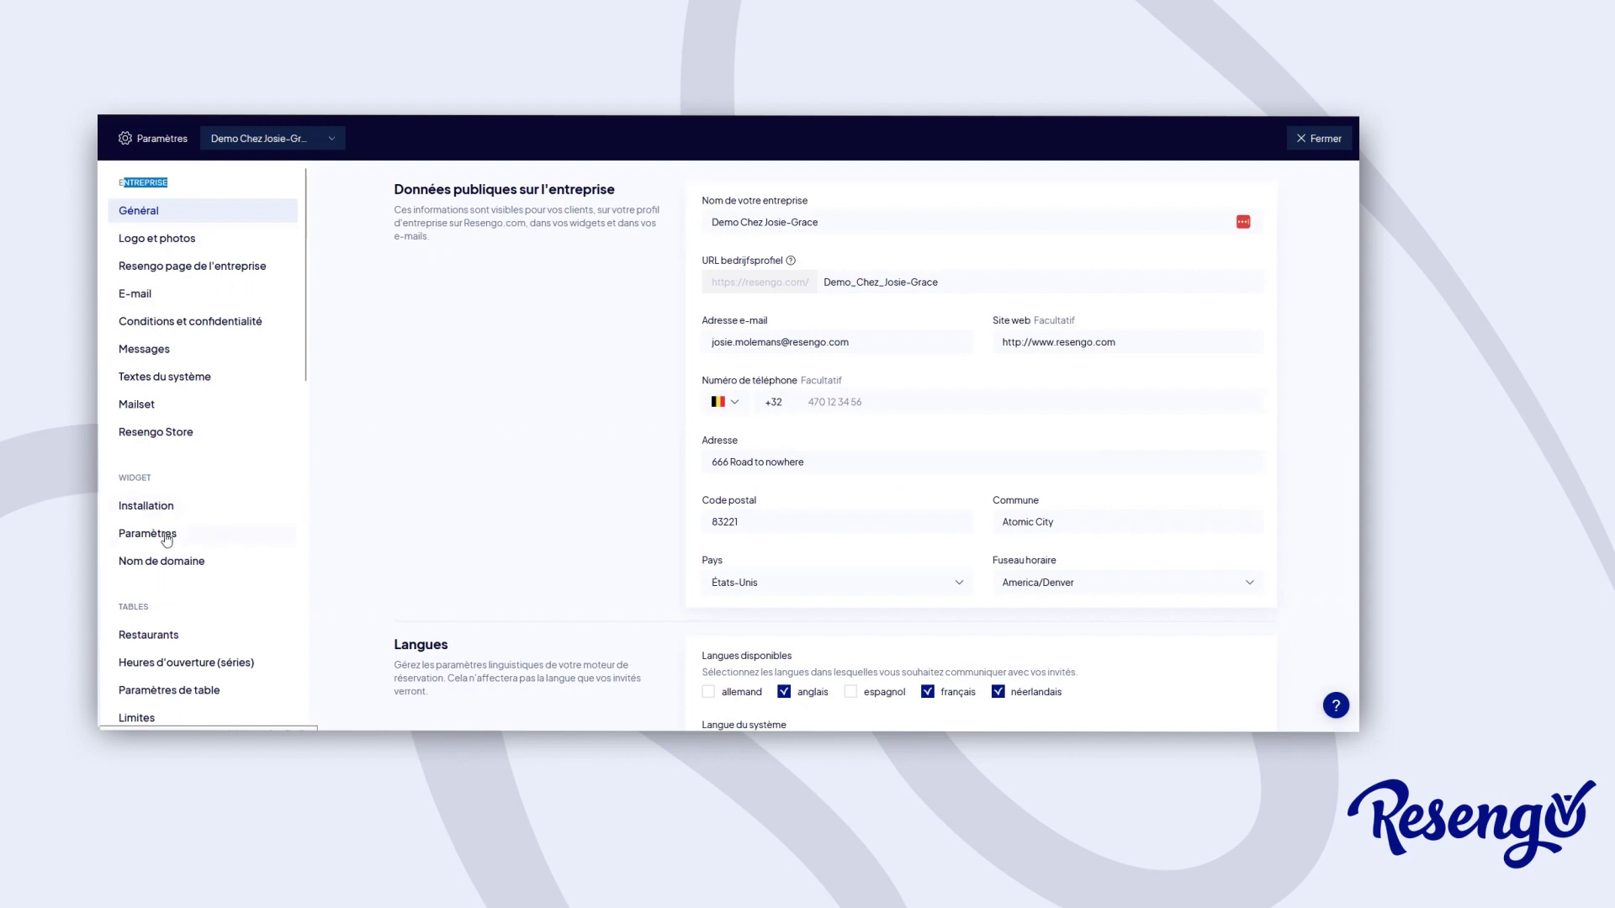
pyautogui.scroll(-1, 187, 574)
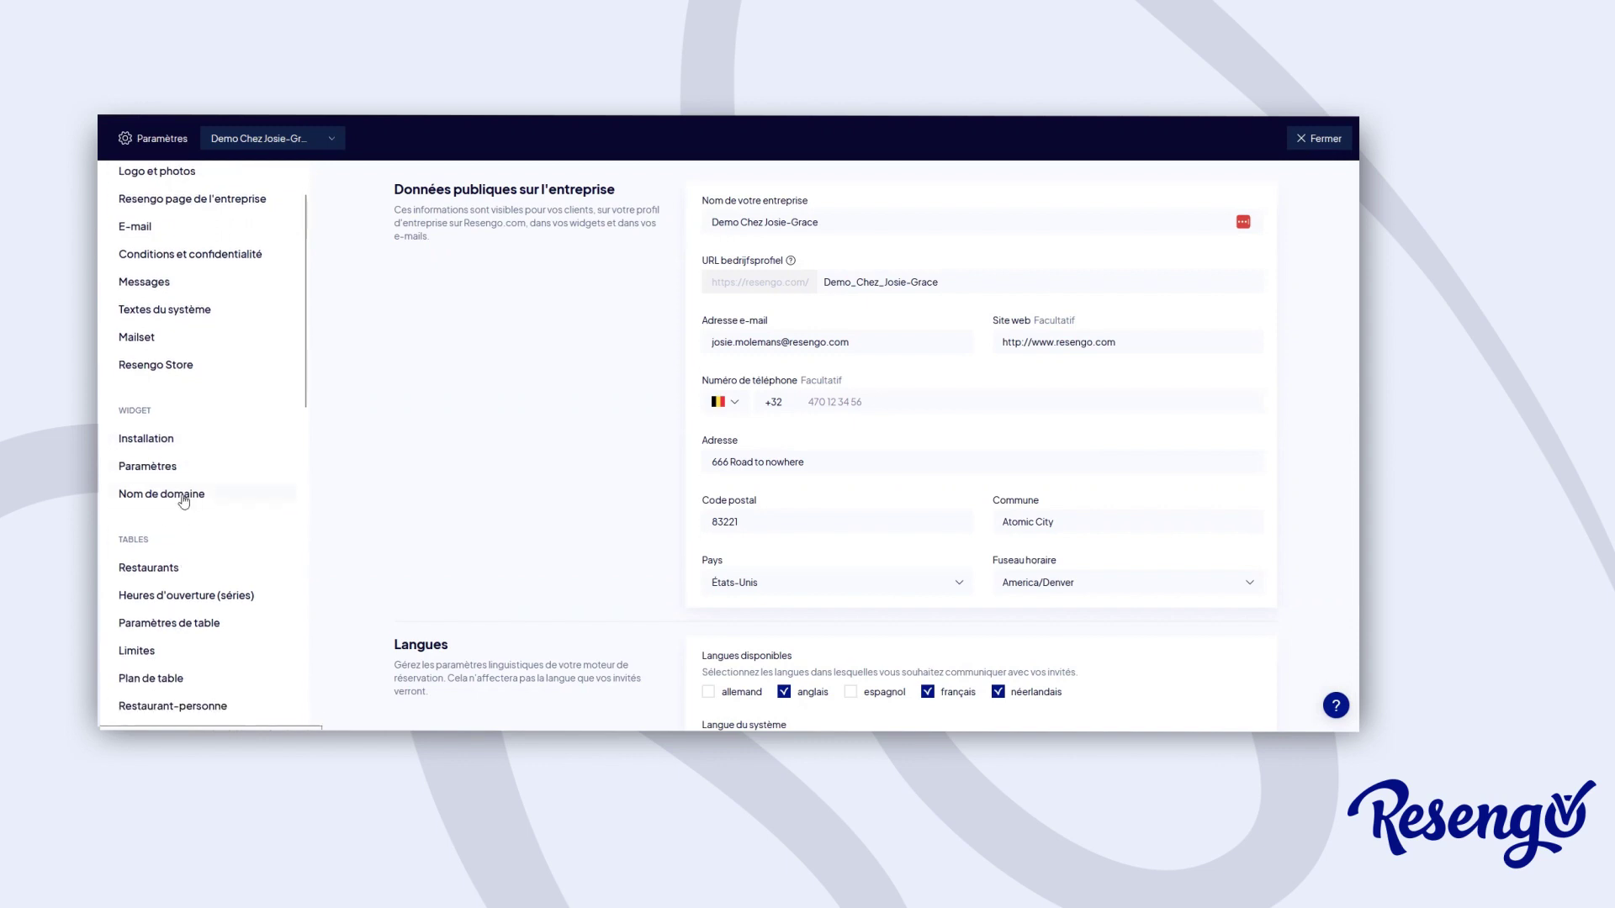
pyautogui.scroll(-3, 183, 502)
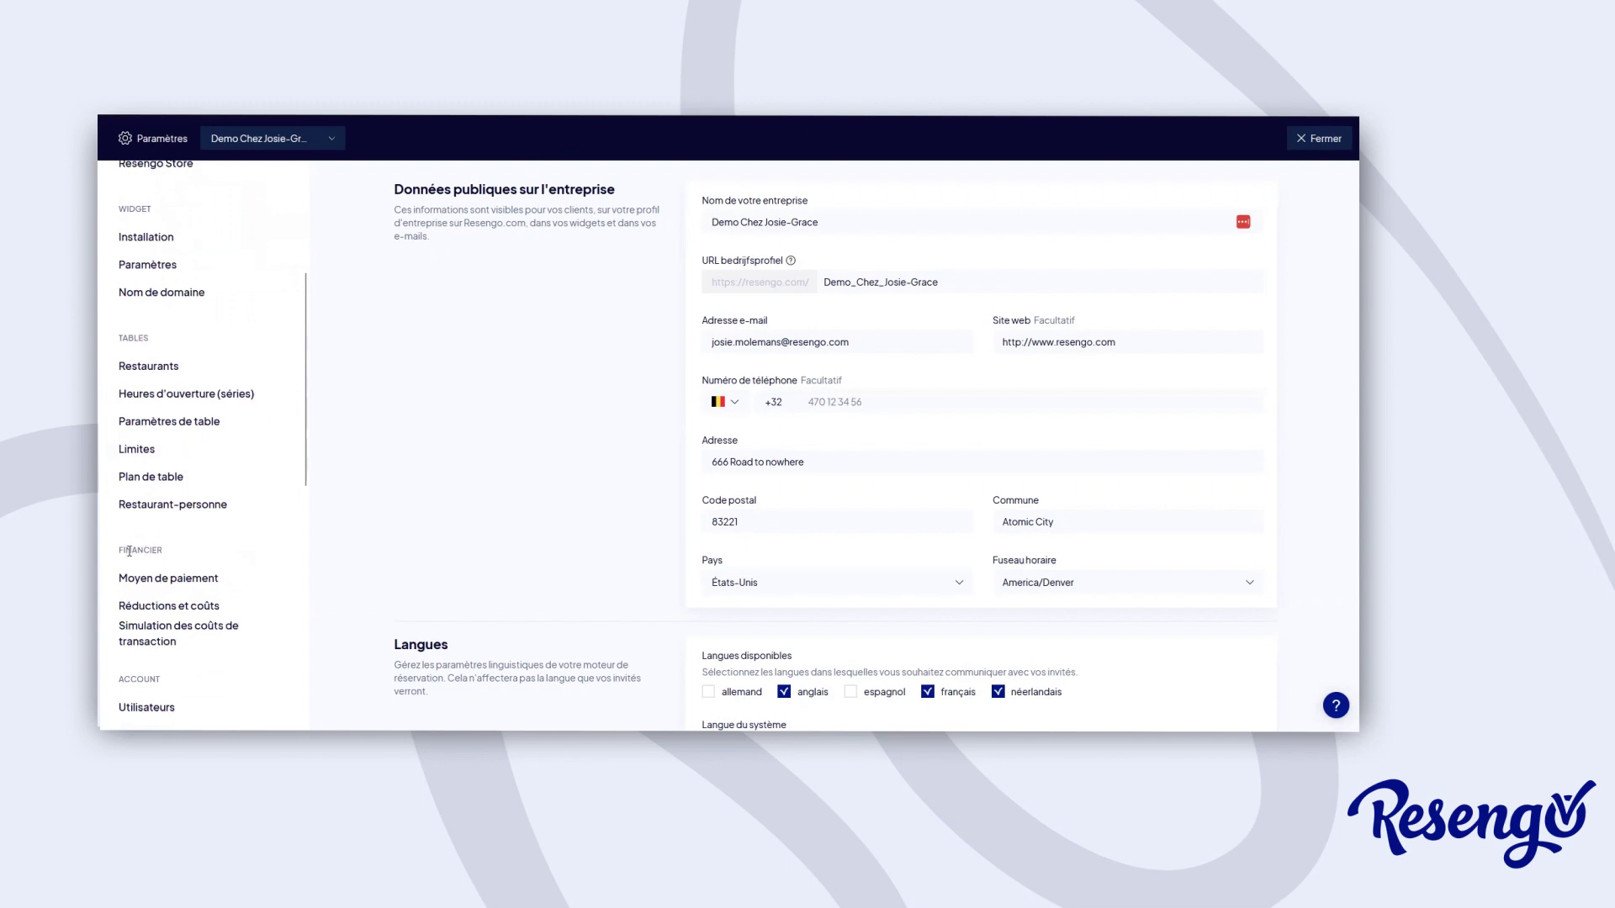
# Look through the settings pages listed under Account and Support, returning to the Entreprise group
pyautogui.scroll(-4, 183, 599)
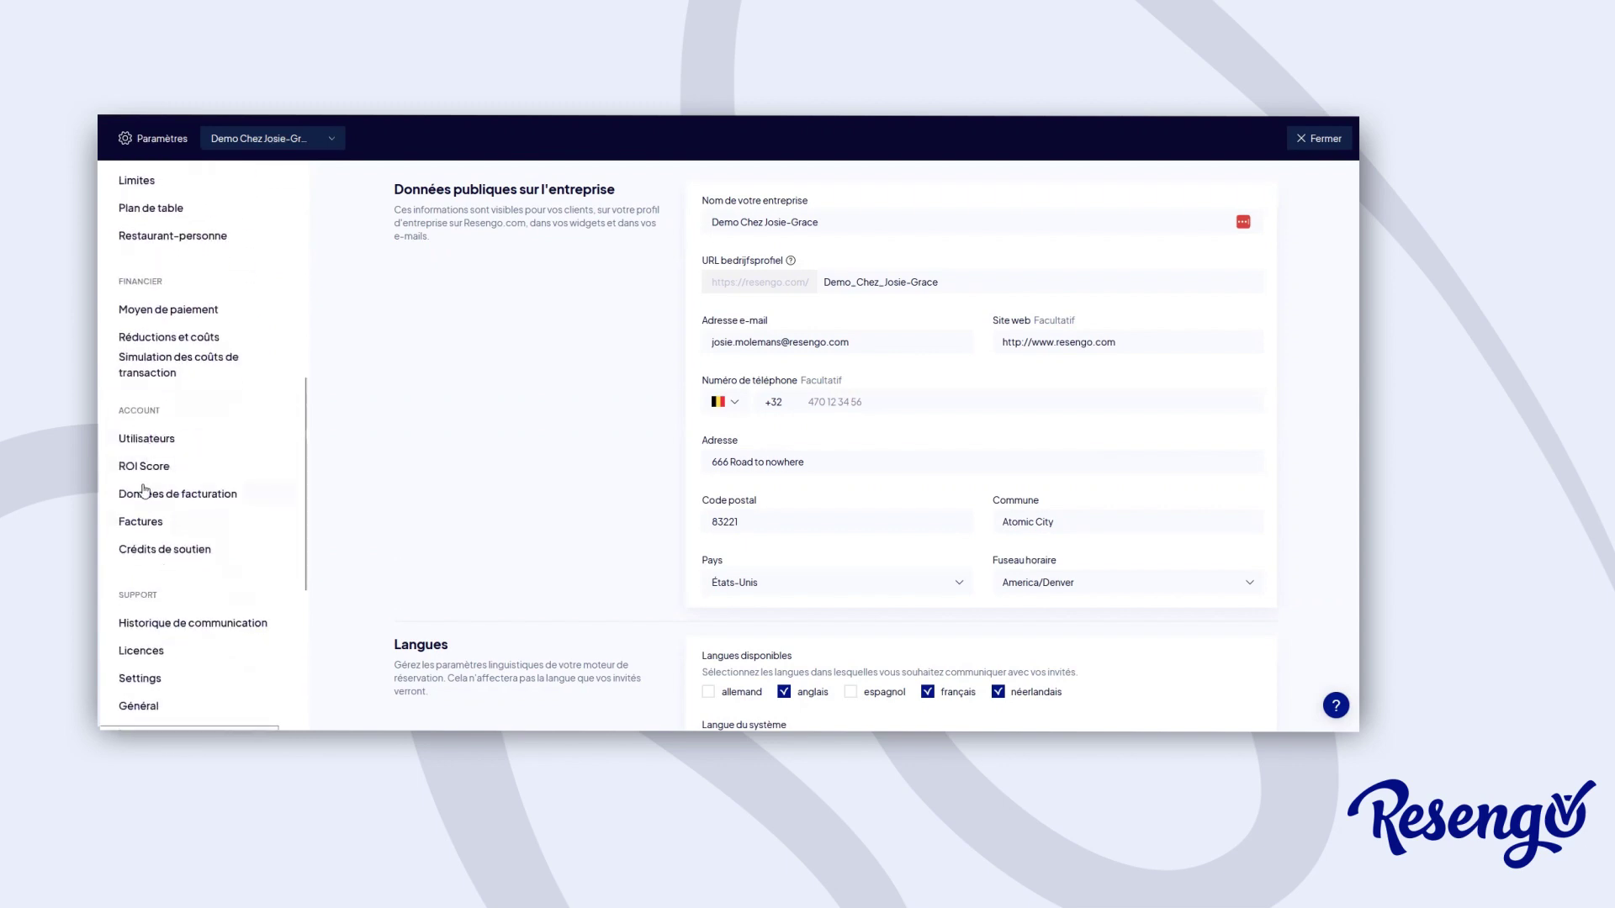
pyautogui.scroll(-5, 147, 496)
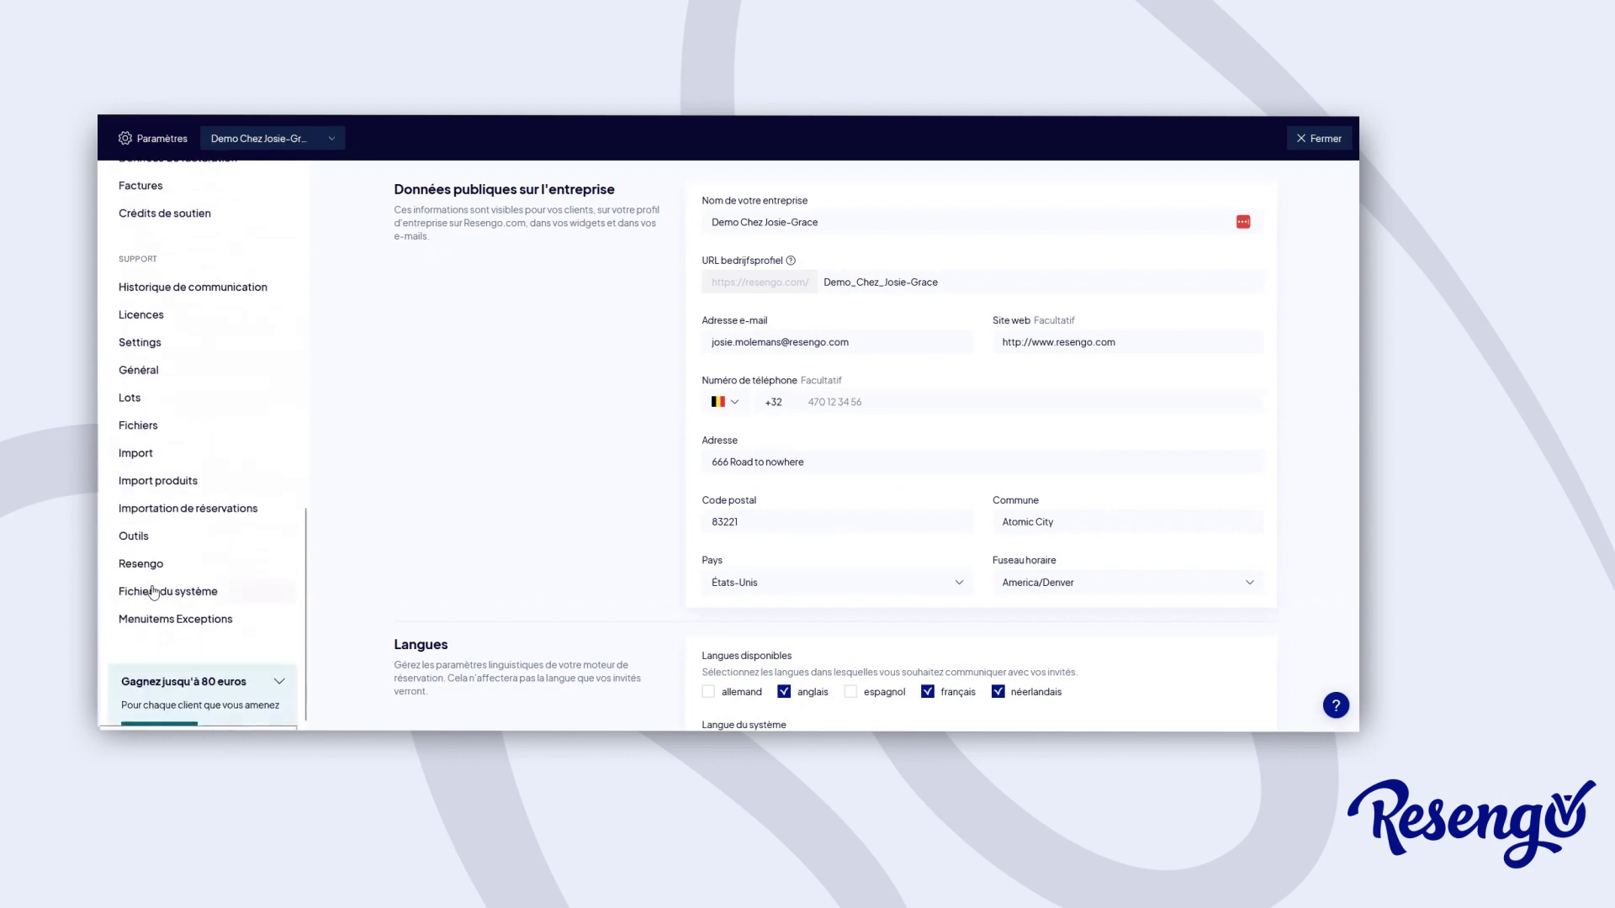
pyautogui.scroll(10, 154, 593)
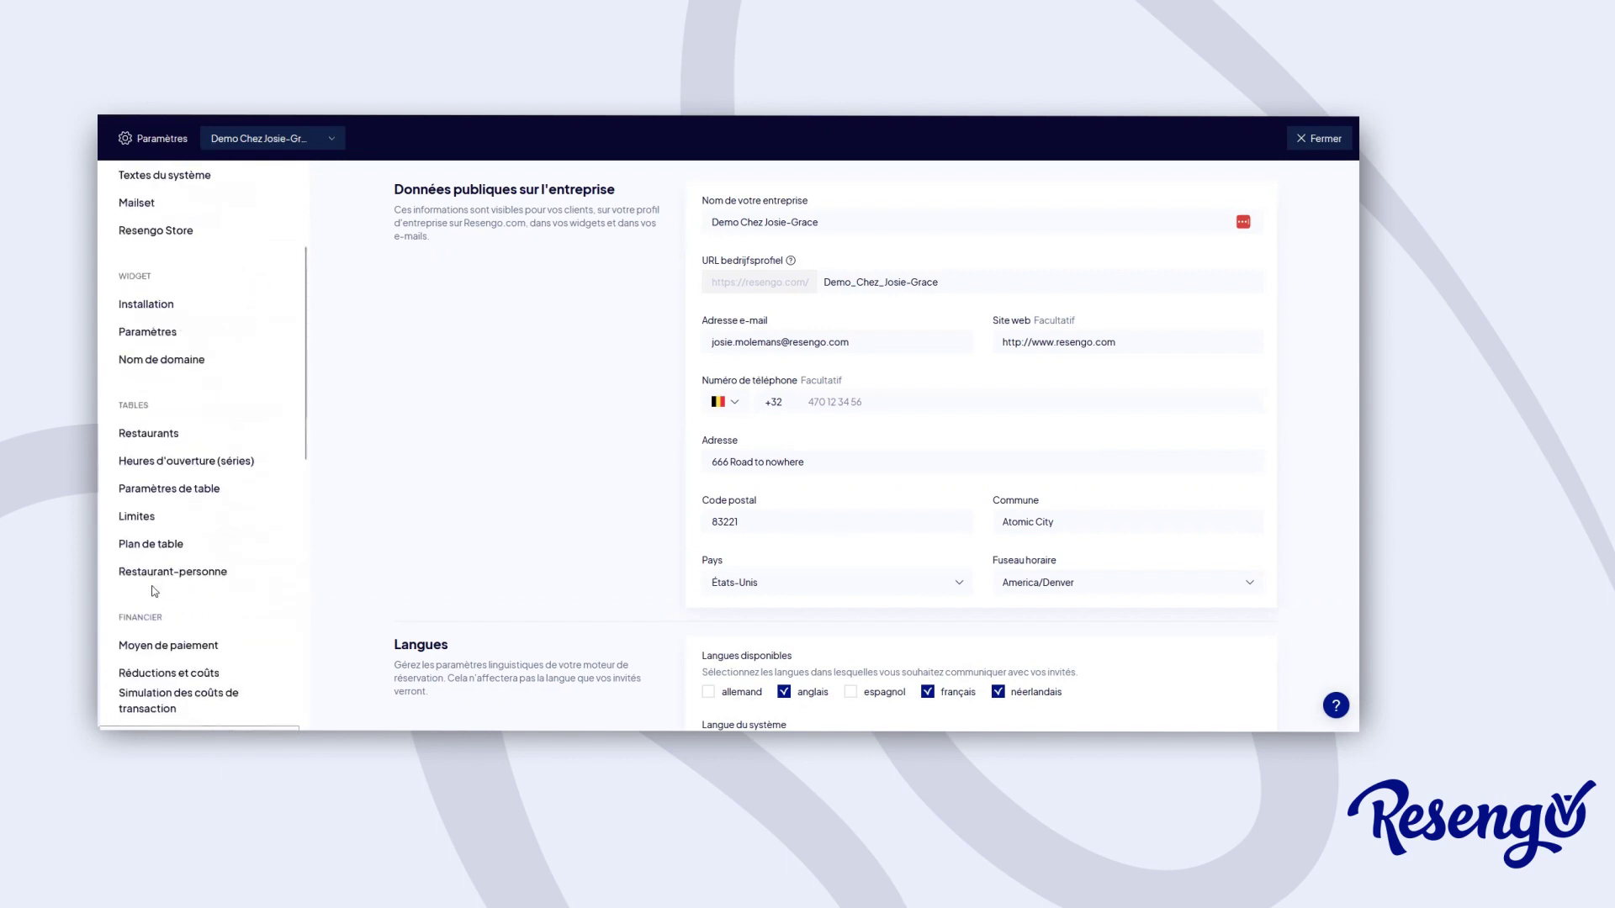
pyautogui.scroll(3, 154, 592)
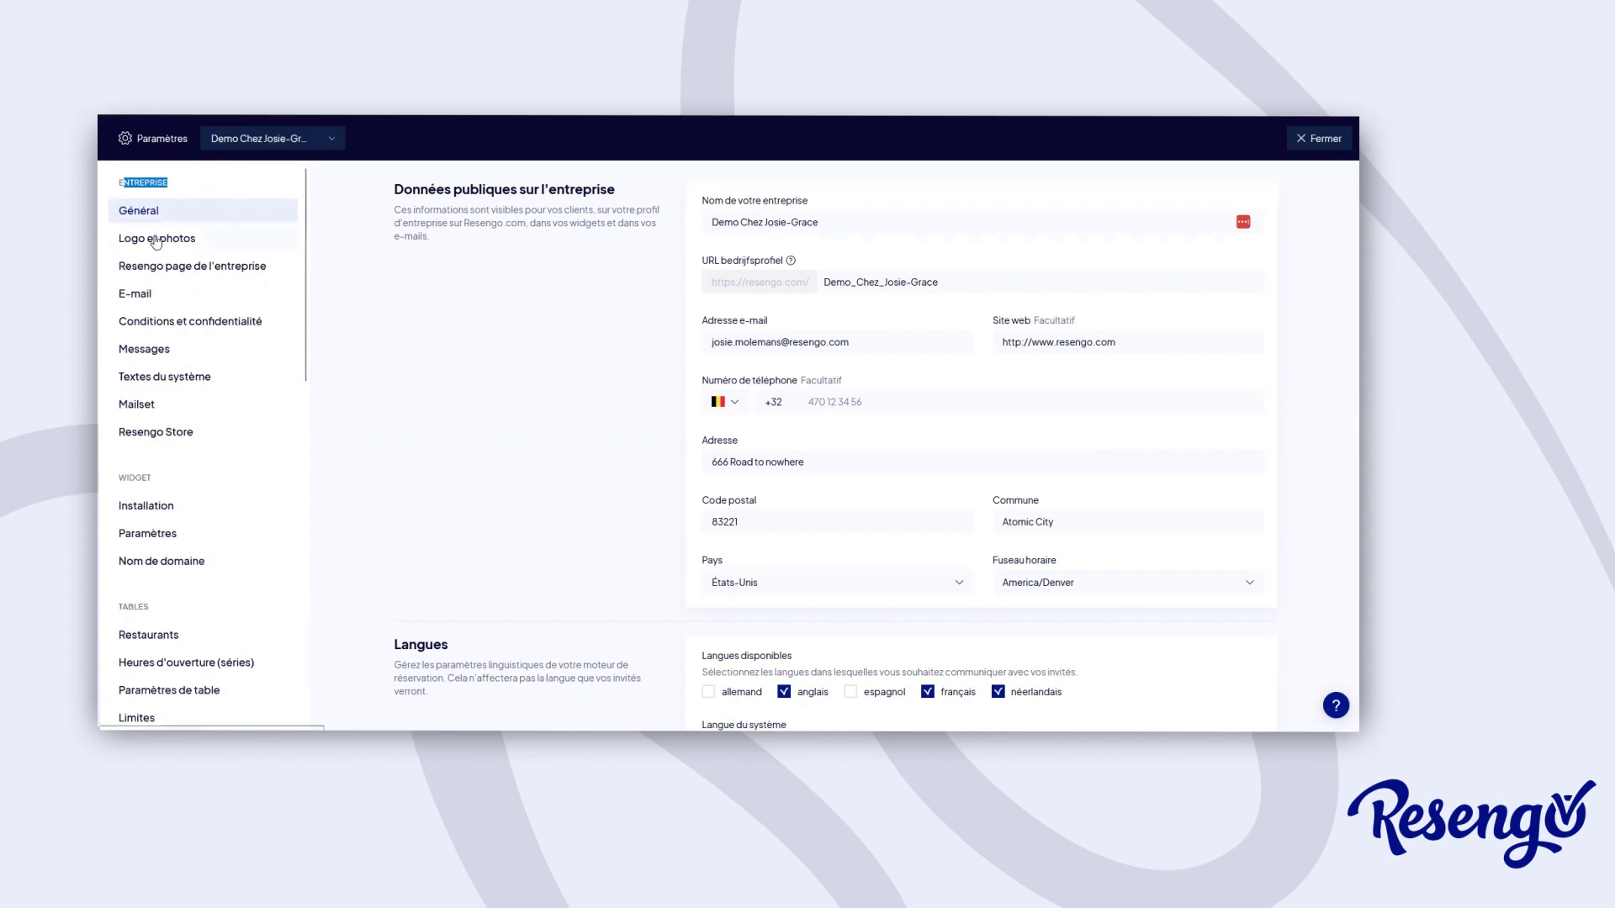
# View the Logo et photos, Resengo page de l'entreprise and Général settings, and open Heures d'ouverture (séries)
pyautogui.click(155, 241)
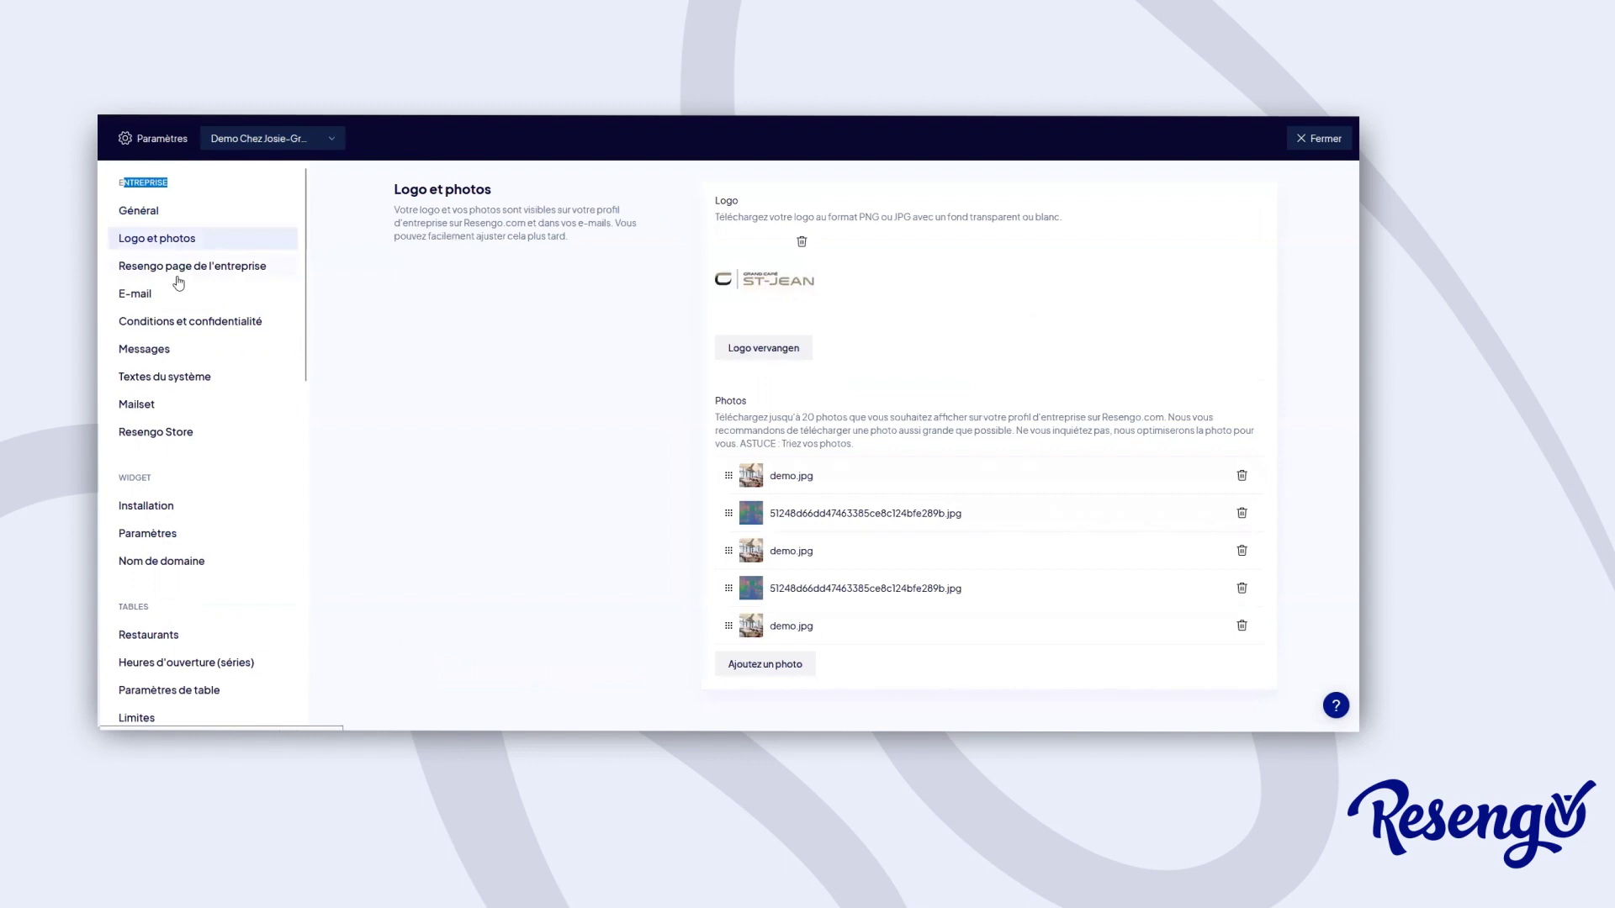
pyautogui.click(178, 277)
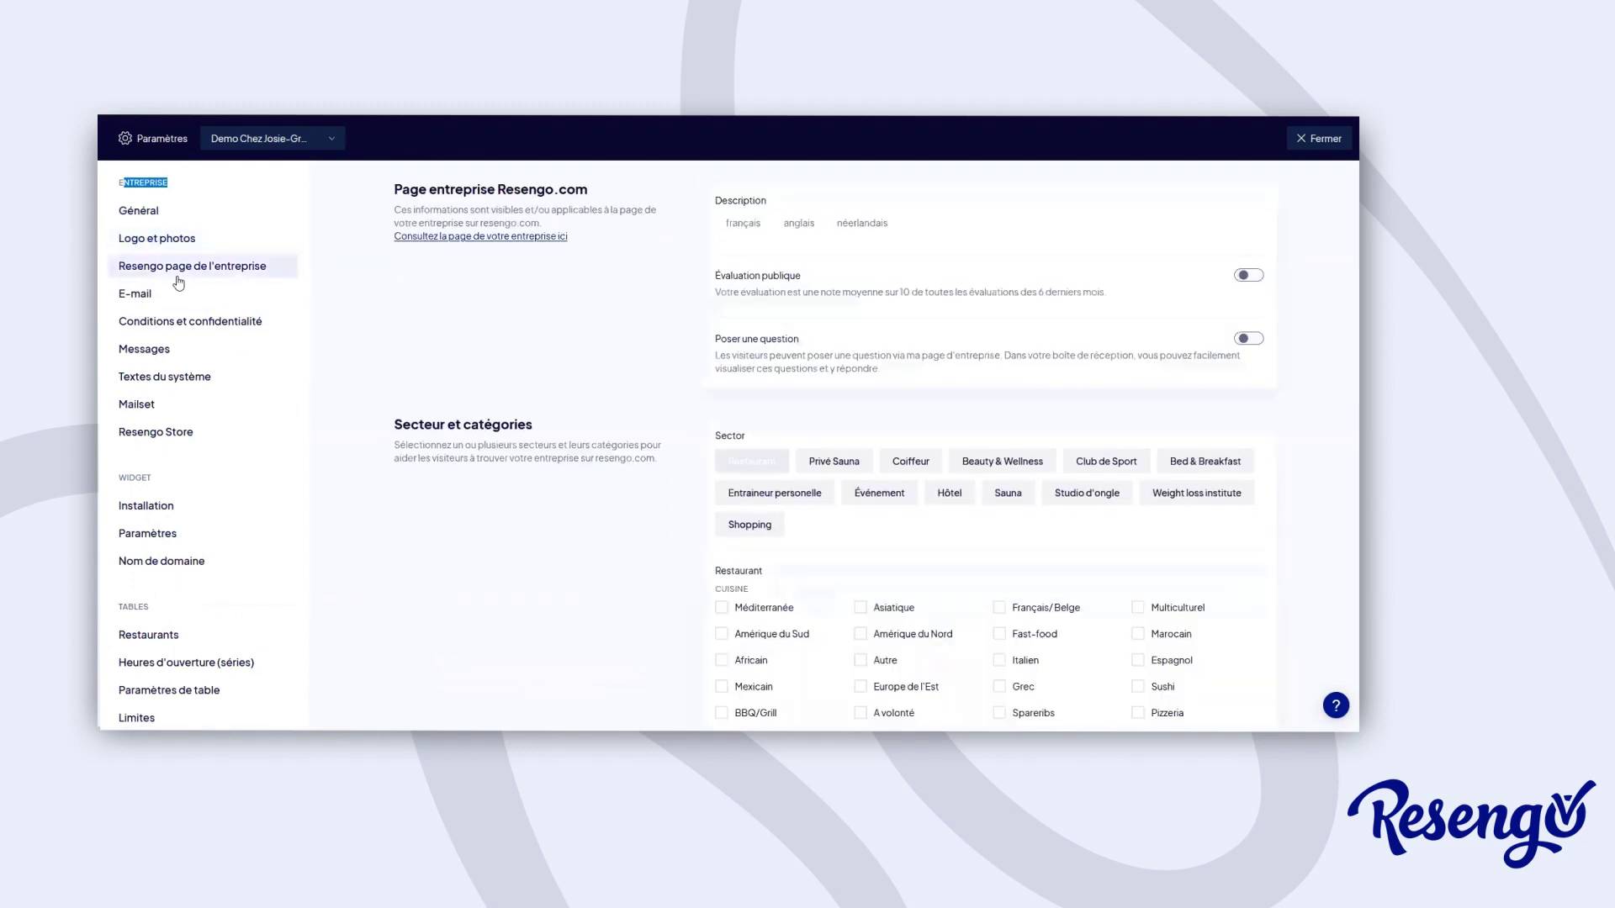
pyautogui.click(128, 212)
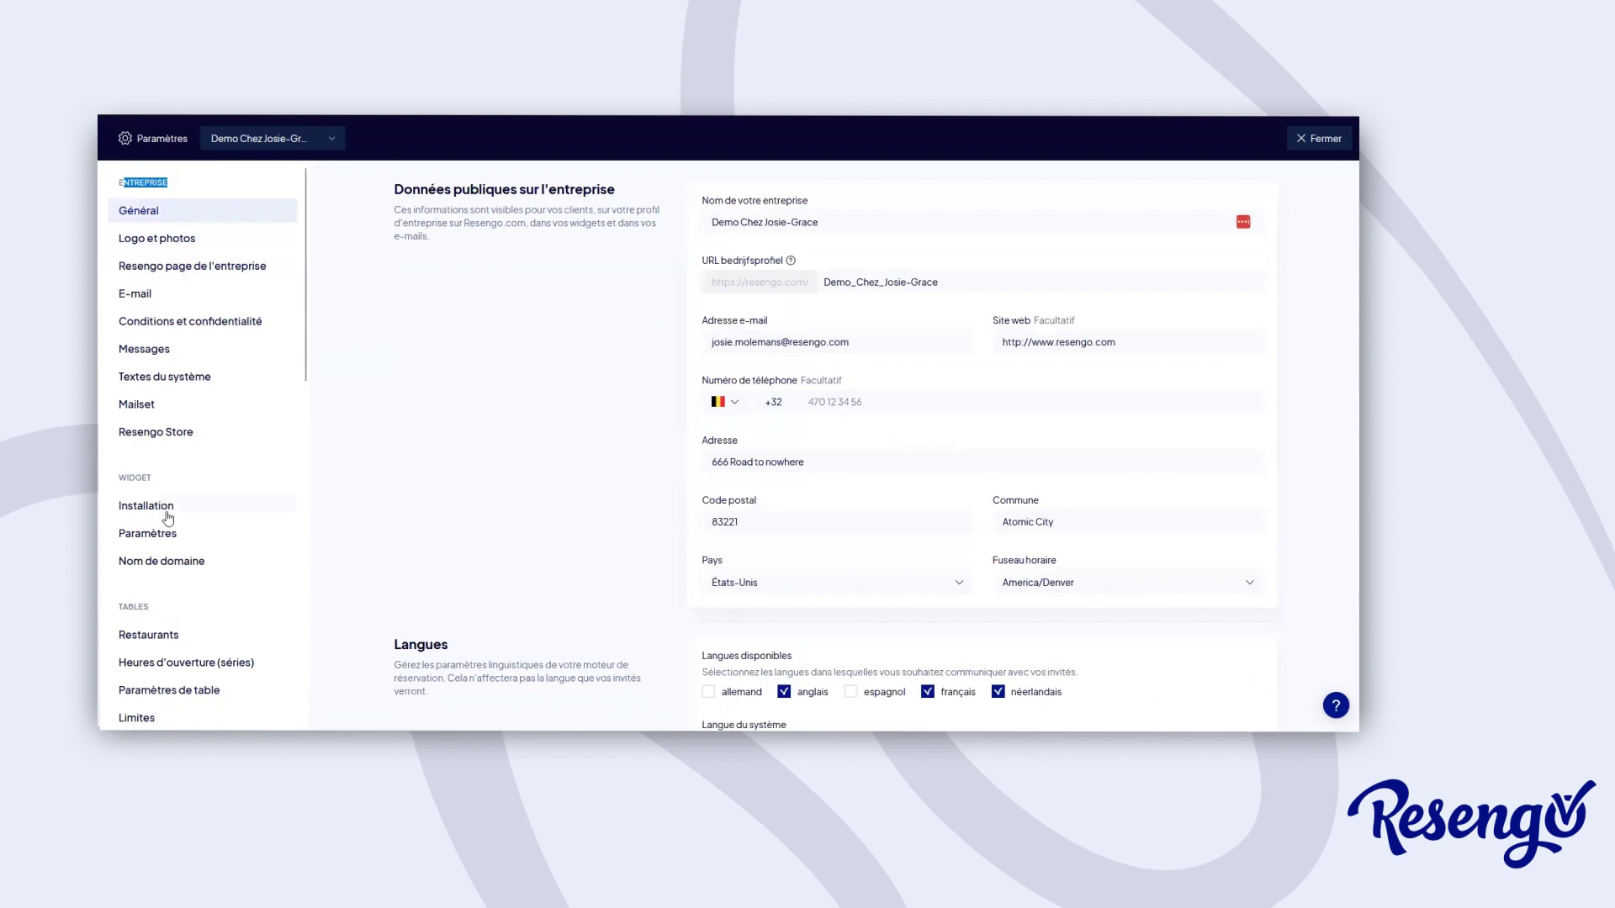
pyautogui.scroll(-3, 173, 496)
pyautogui.click(179, 469)
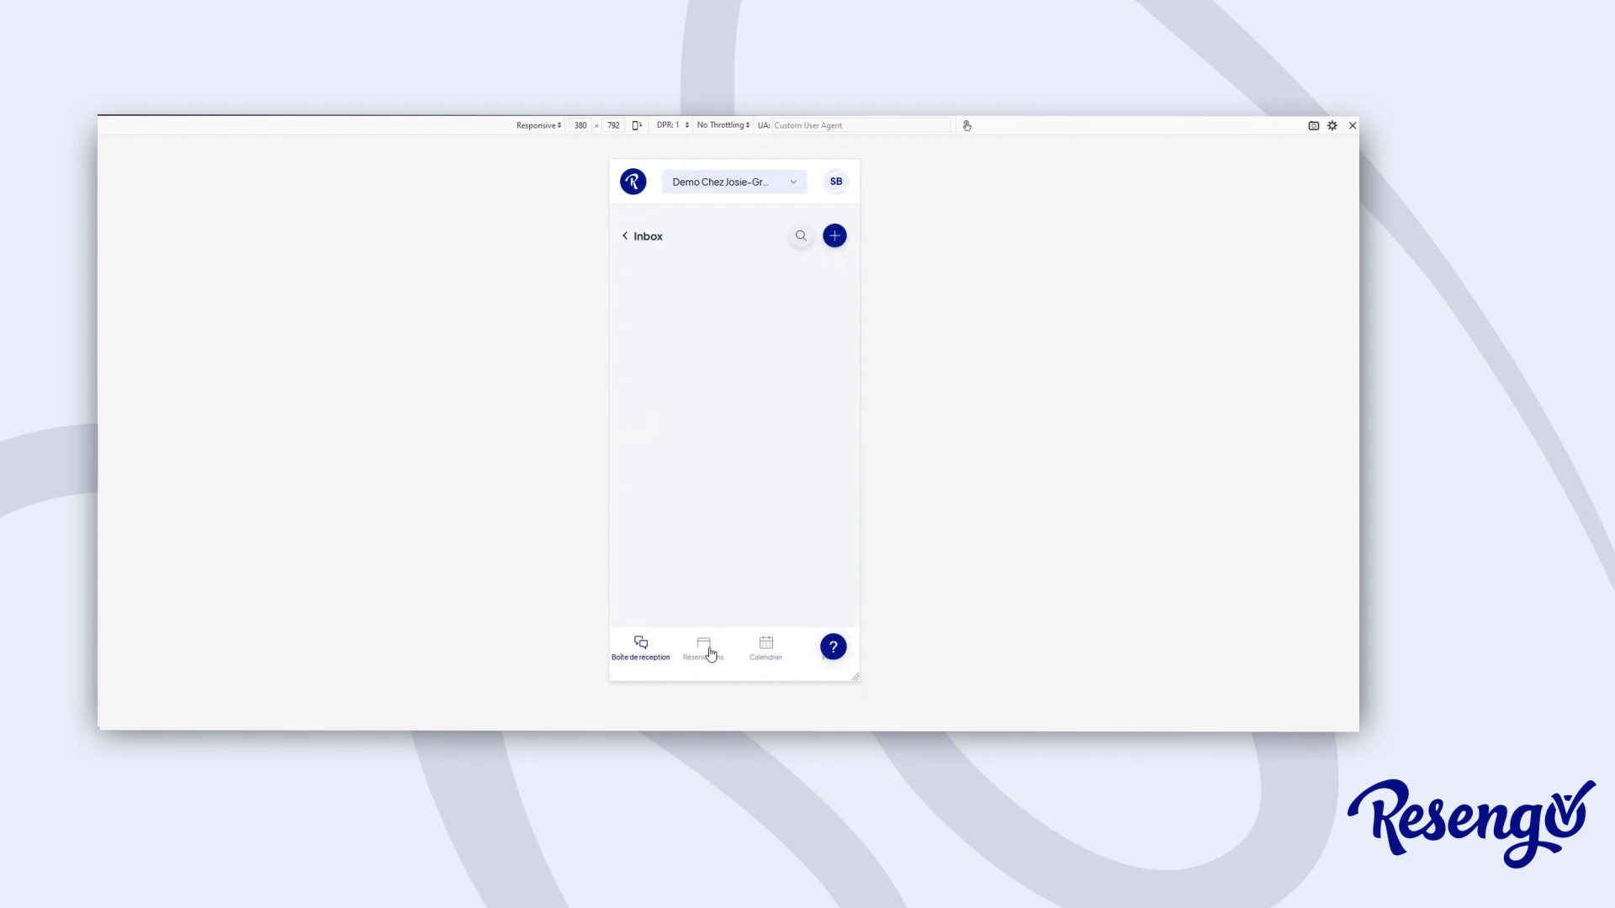
# View the calendar in the mobile layout, widen the responsive preview to 1434 pixels and open the inbox
pyautogui.click(761, 650)
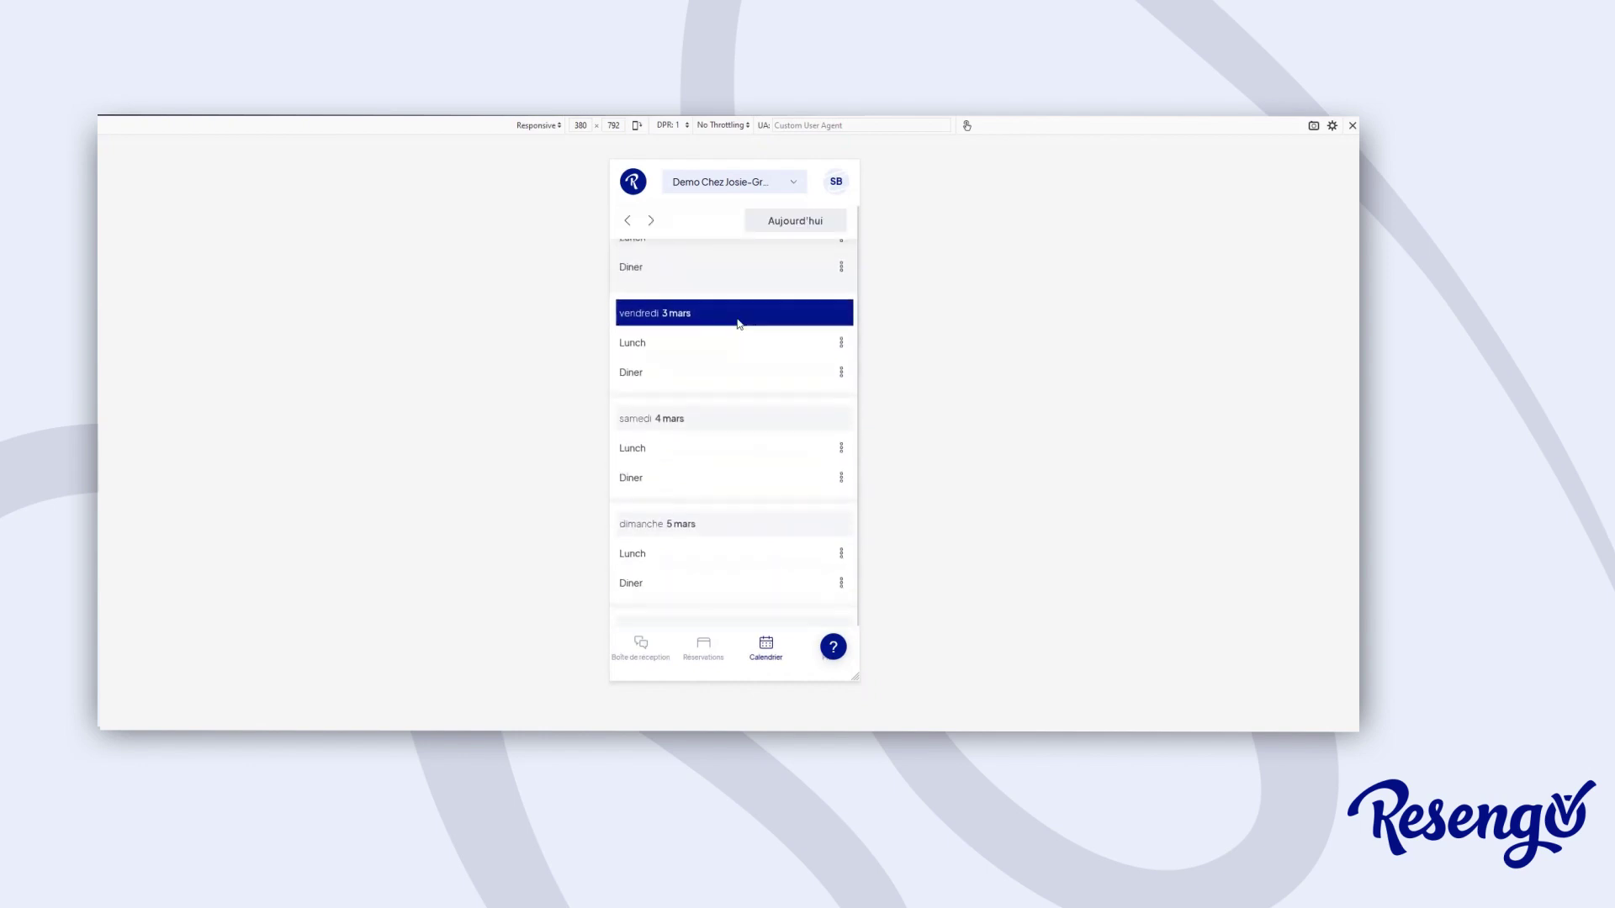
pyautogui.scroll(-5, 709, 350)
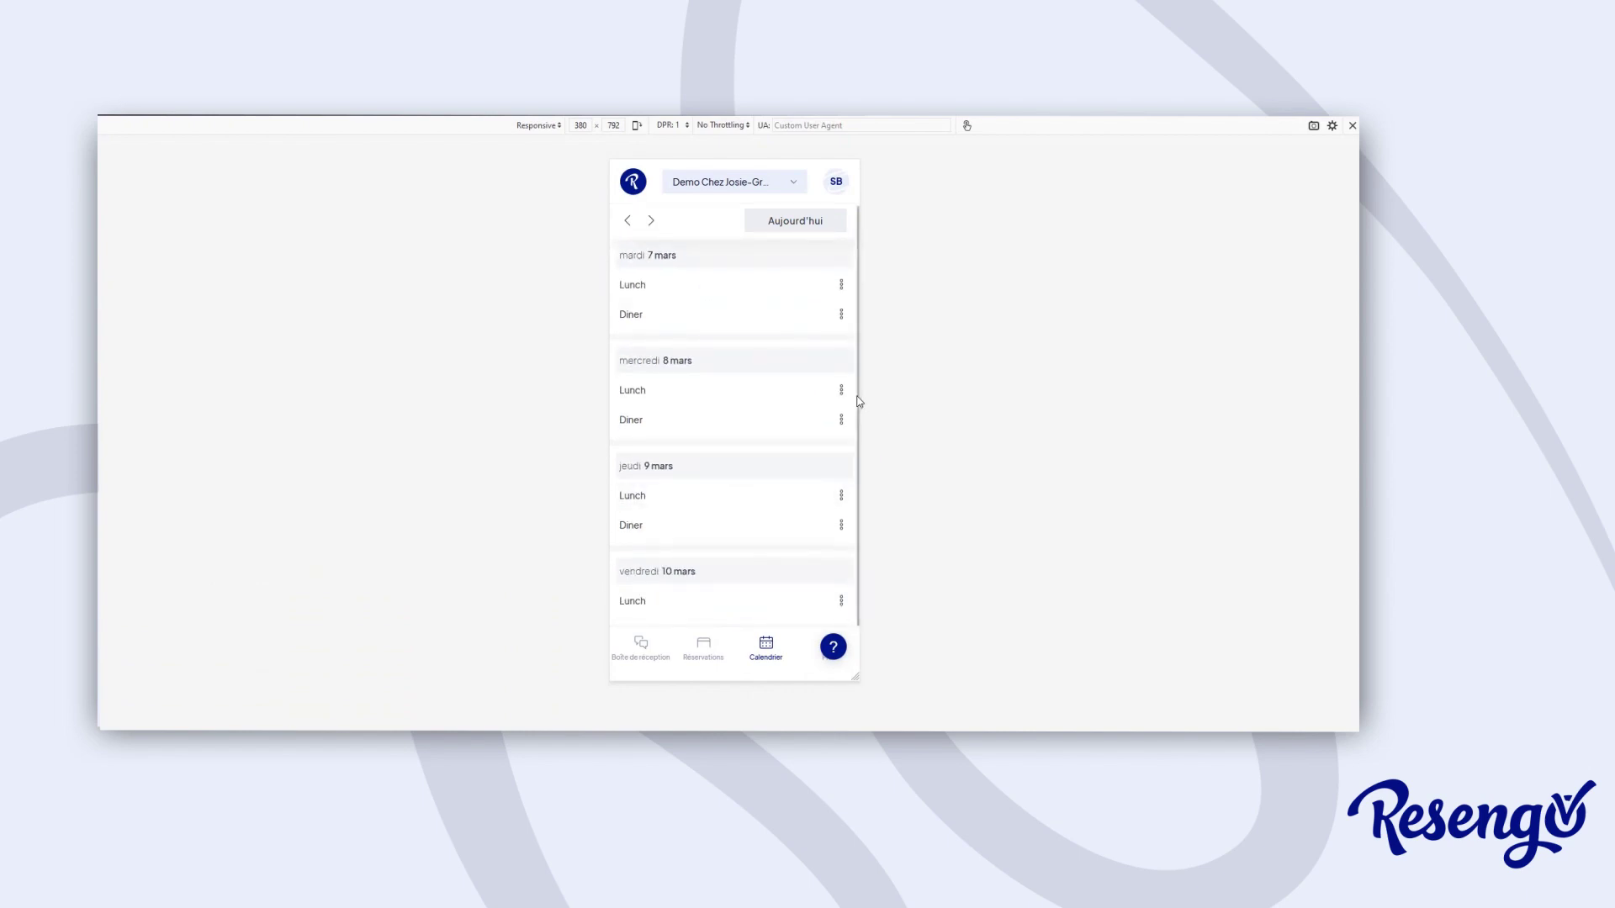
pyautogui.moveTo(859, 402); pyautogui.dragTo(1207, 383)
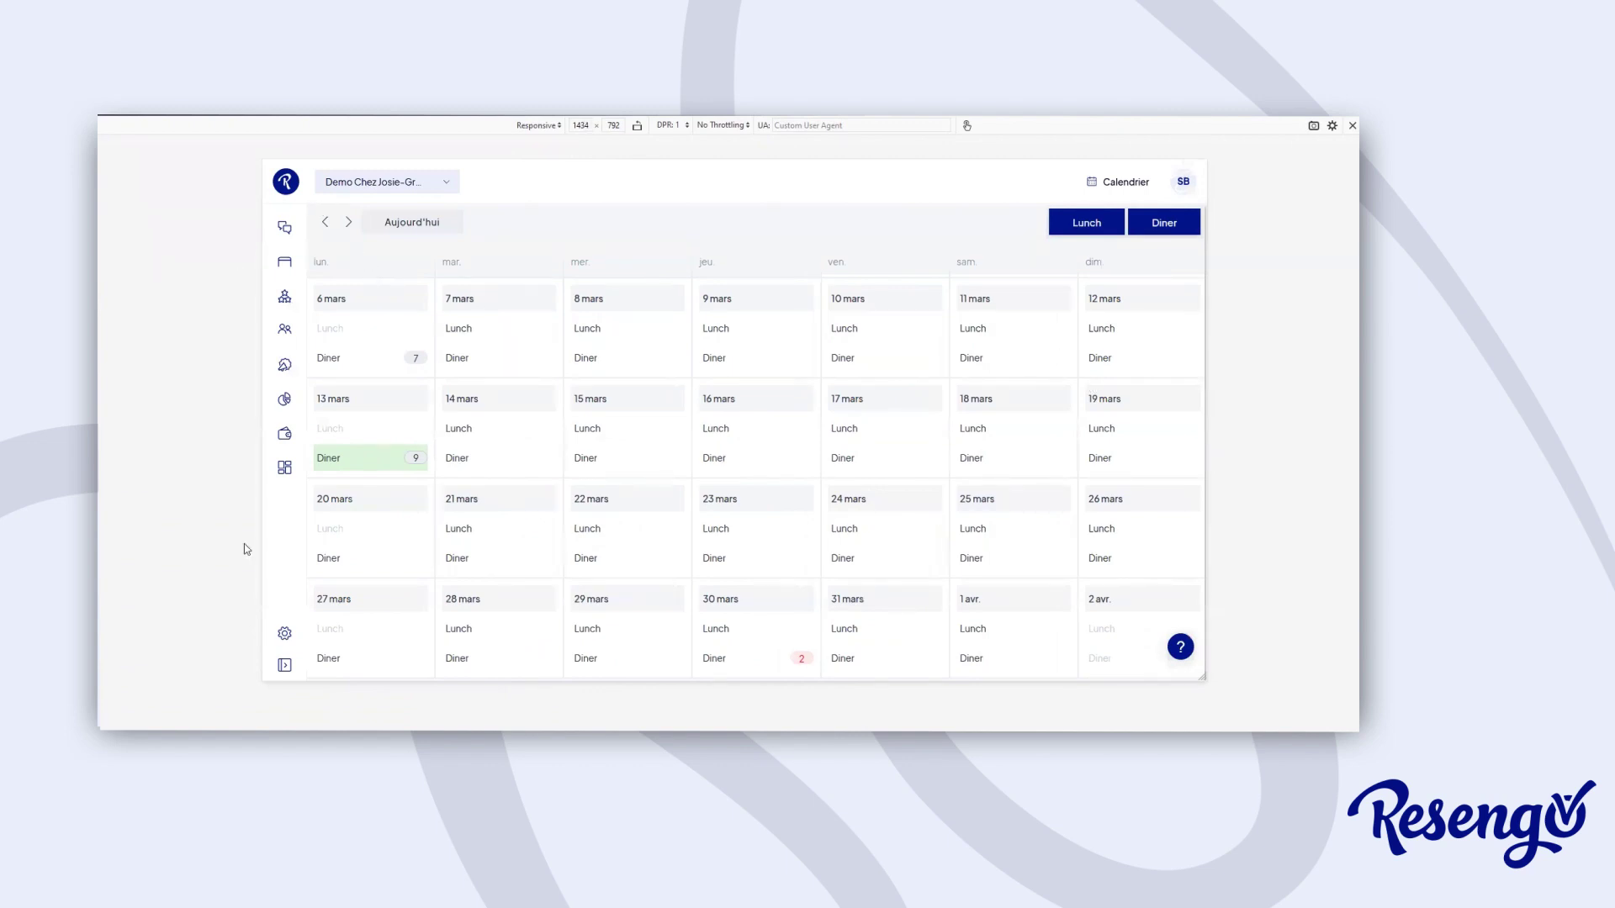
pyautogui.click(283, 231)
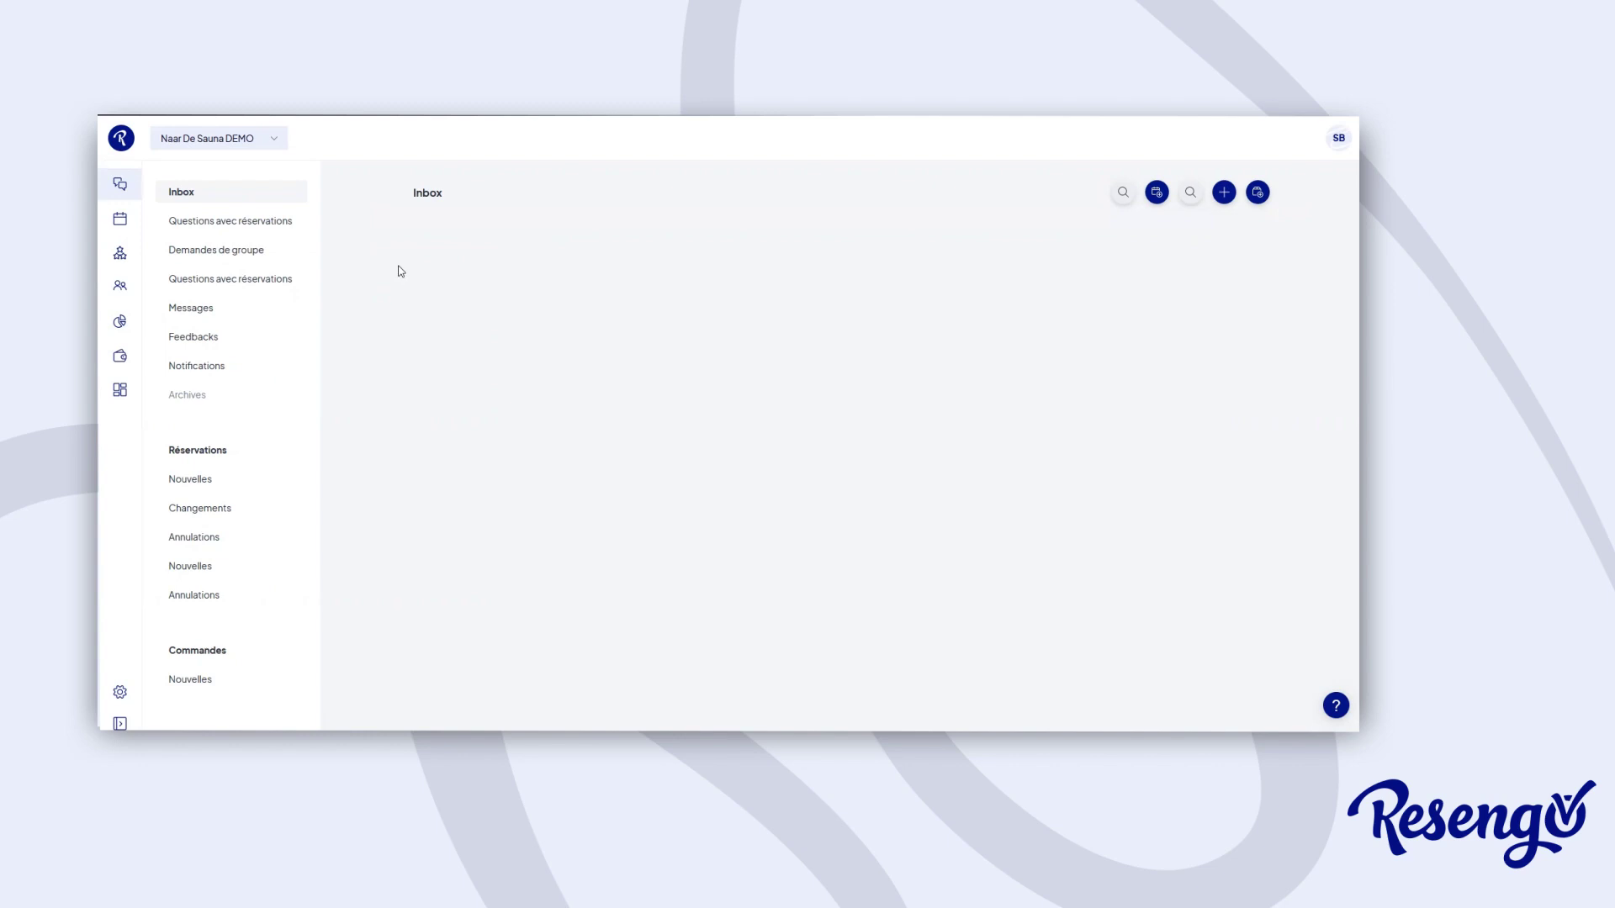
# Open the new-reservation planning for Naar De Sauna DEMO, view the cabin schedule and return to the inbox
pyautogui.click(1156, 193)
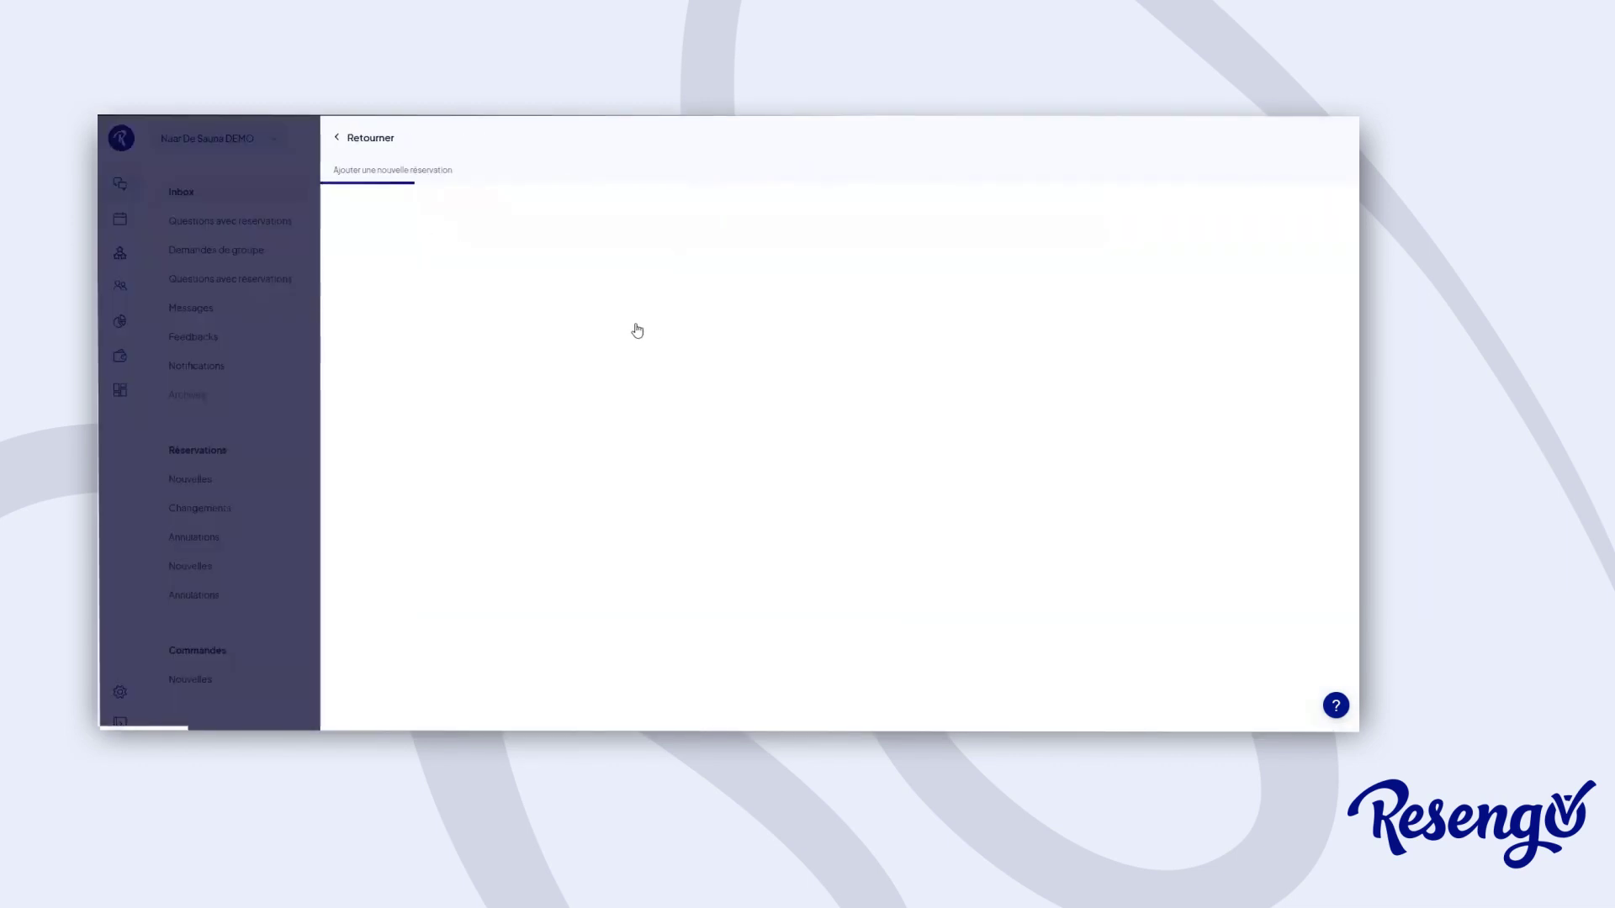
pyautogui.scroll(-2, 758, 380)
pyautogui.scroll(2, 758, 380)
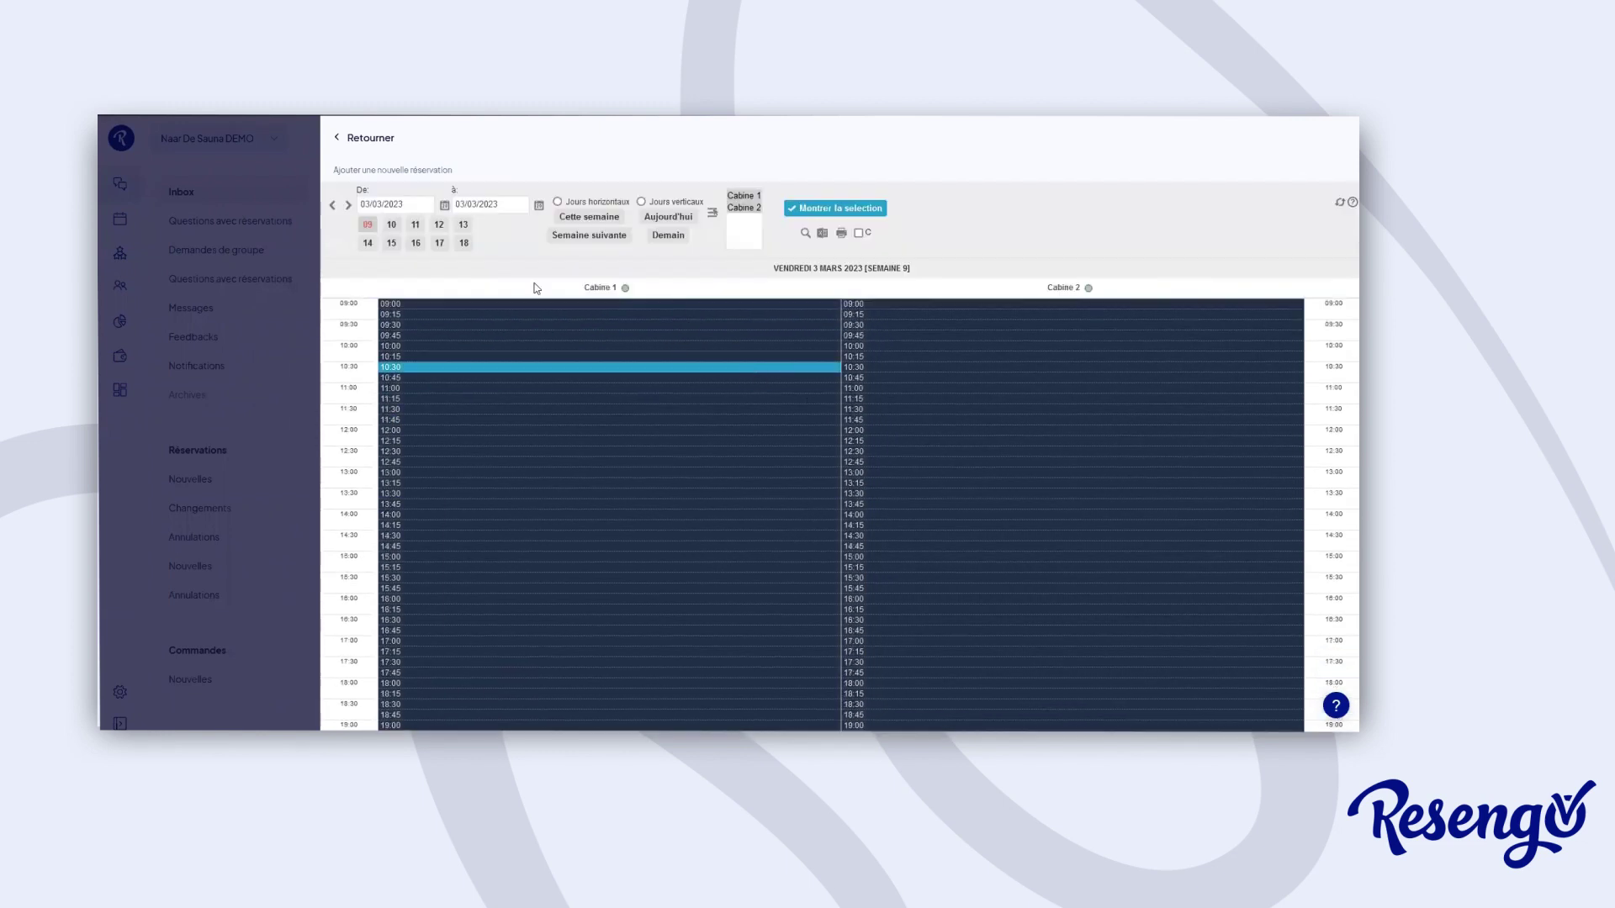
pyautogui.click(360, 139)
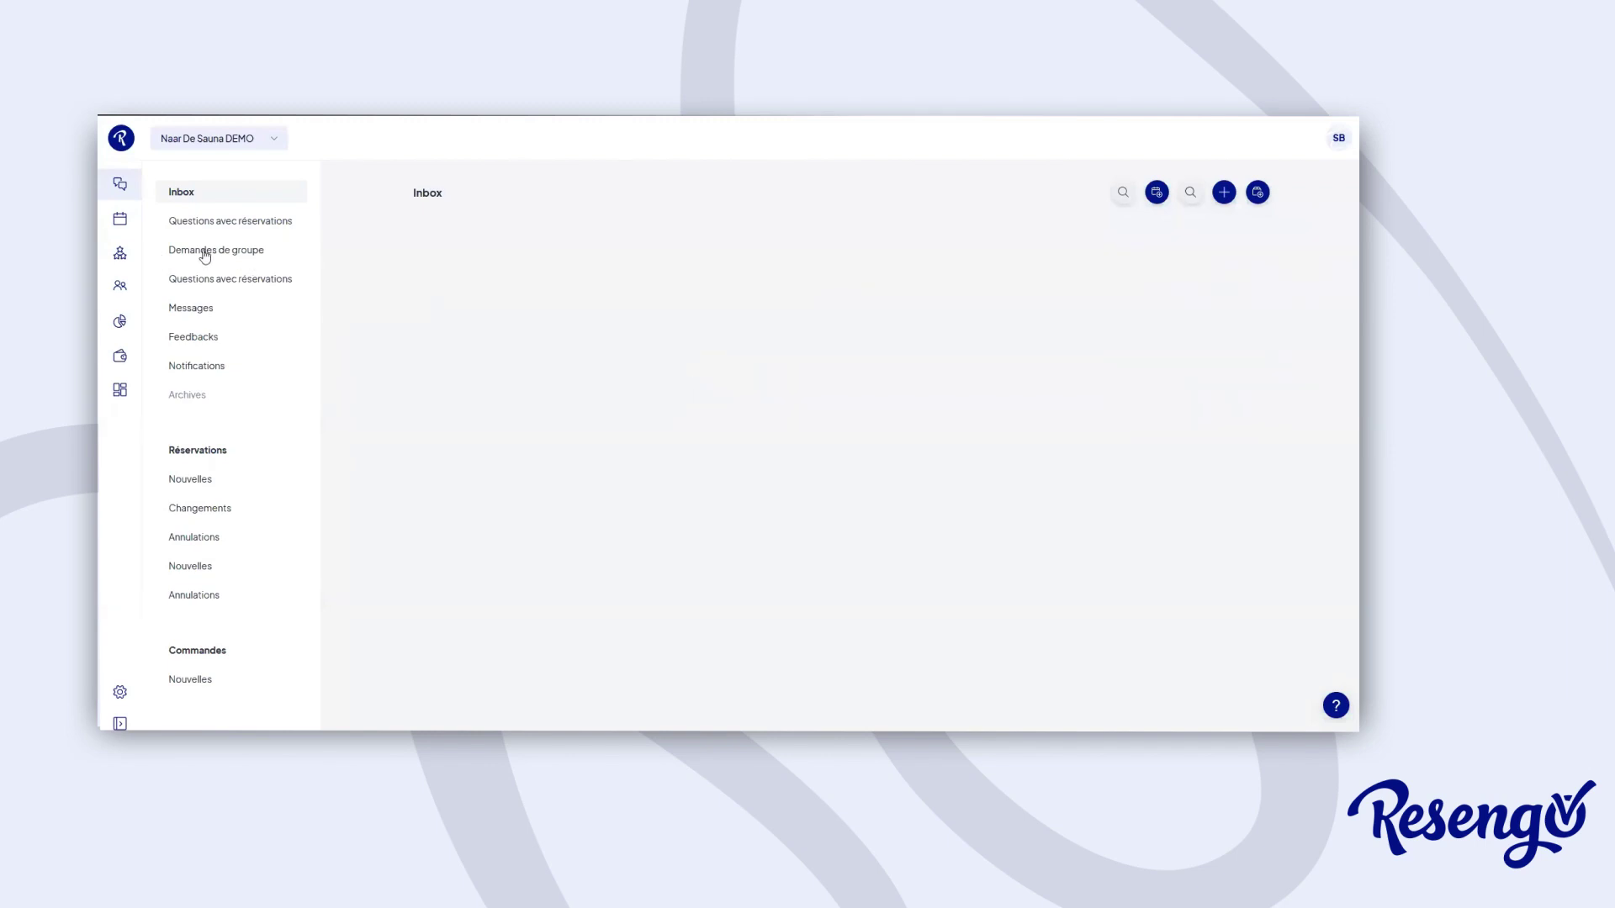
# Open Paramètres for Naar De Sauna DEMO, view the Types de réservation page and the settings list, and close the settings
pyautogui.click(121, 693)
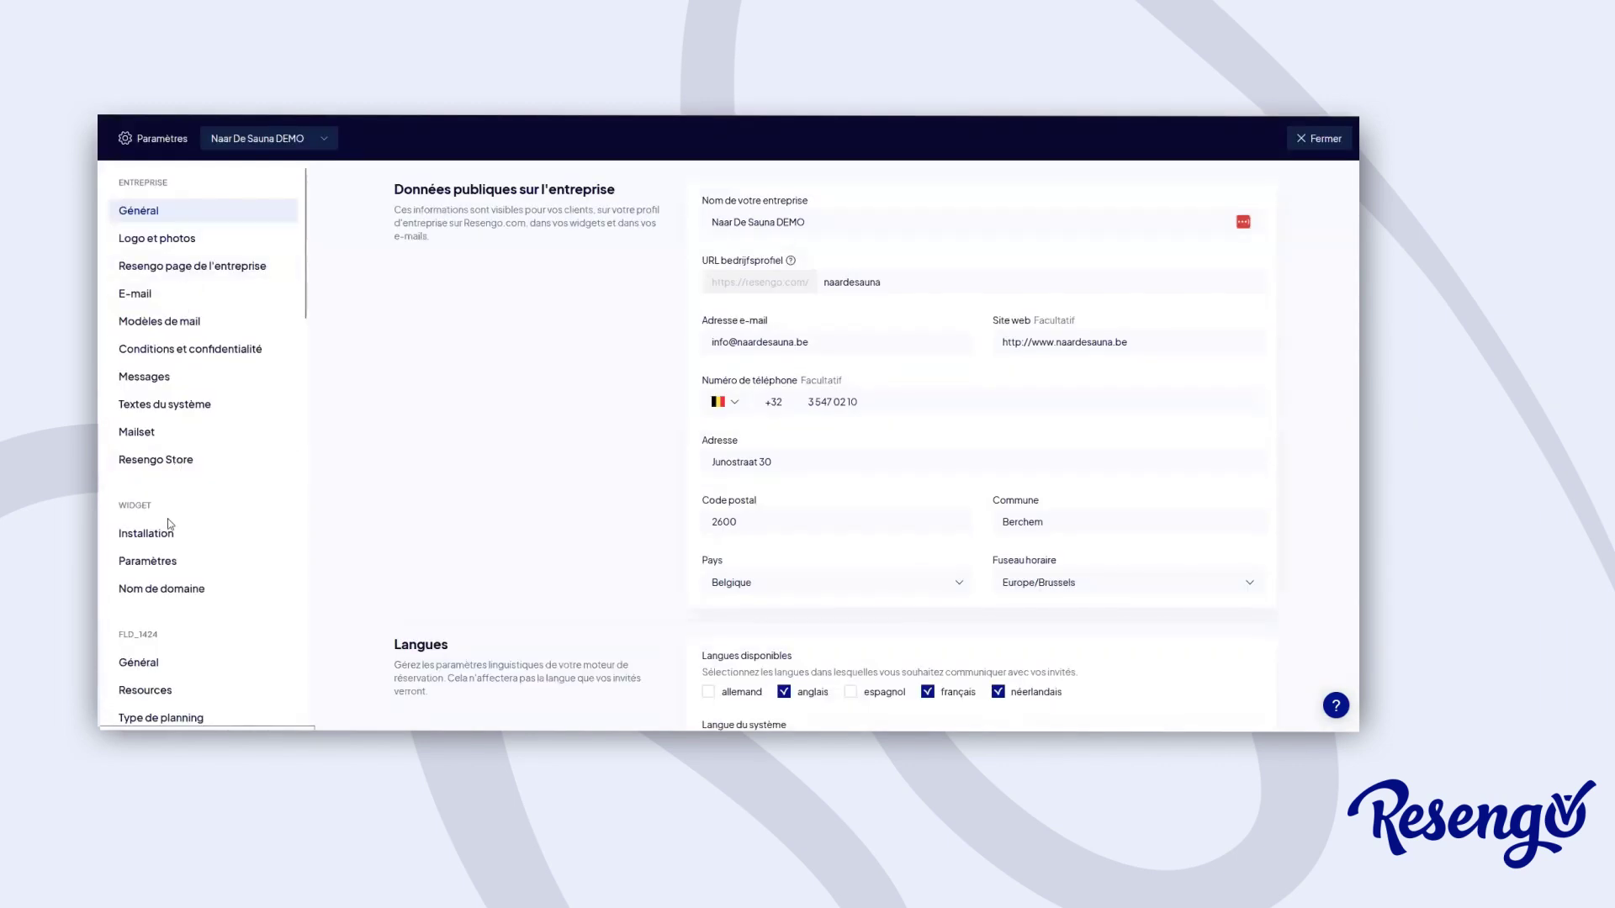
pyautogui.scroll(-2, 169, 526)
pyautogui.scroll(-1, 169, 526)
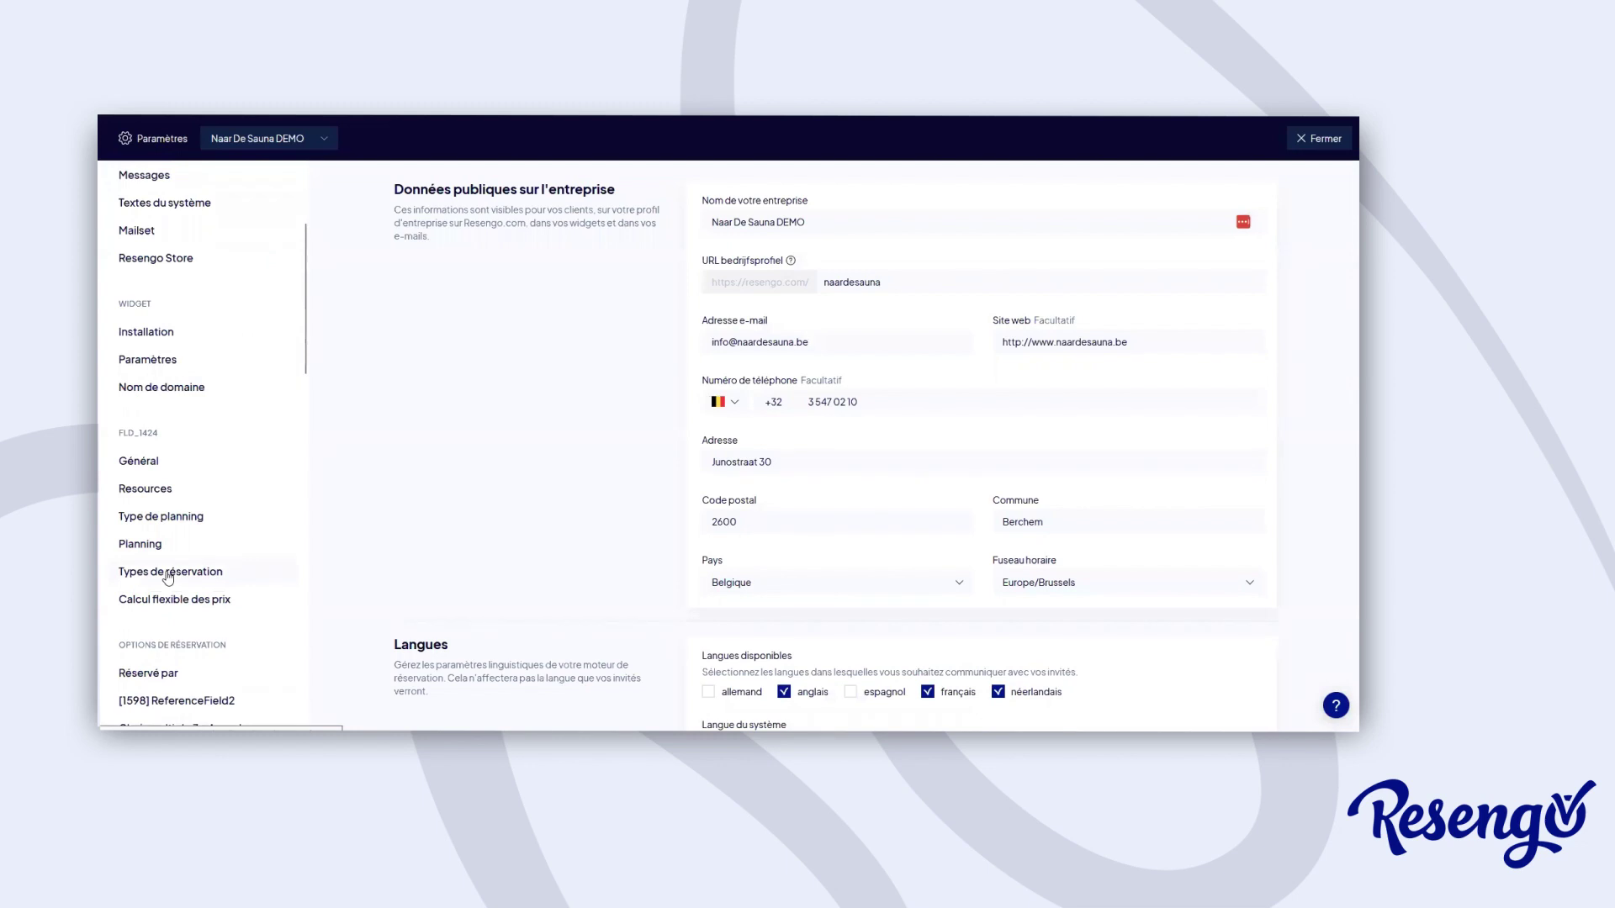
pyautogui.click(169, 574)
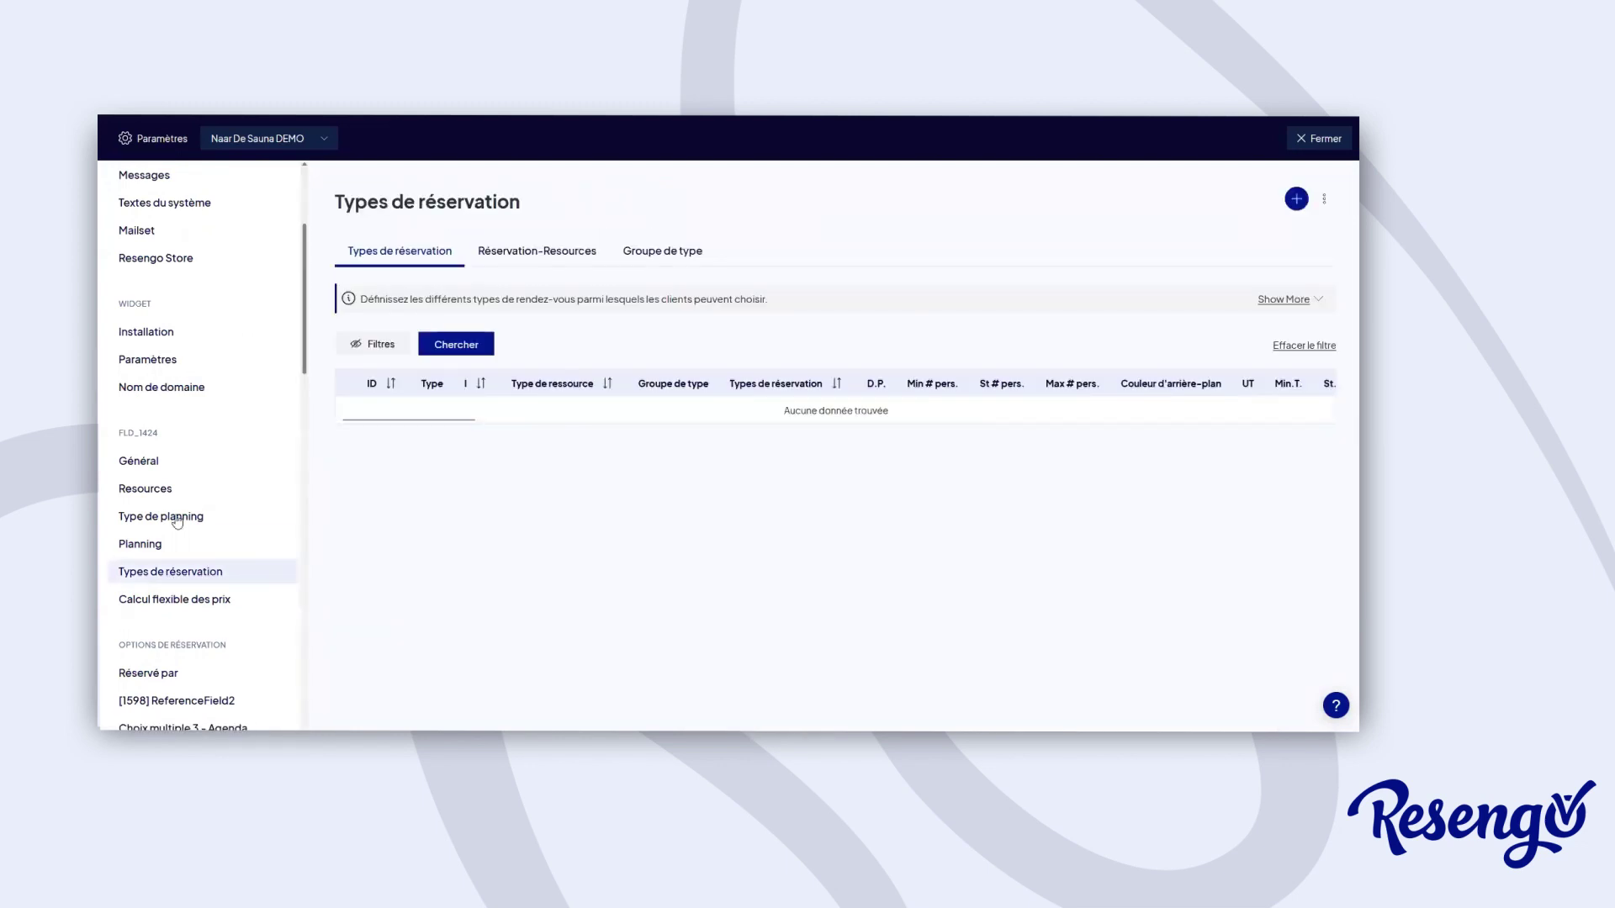
pyautogui.scroll(-3, 174, 519)
pyautogui.scroll(7, 174, 513)
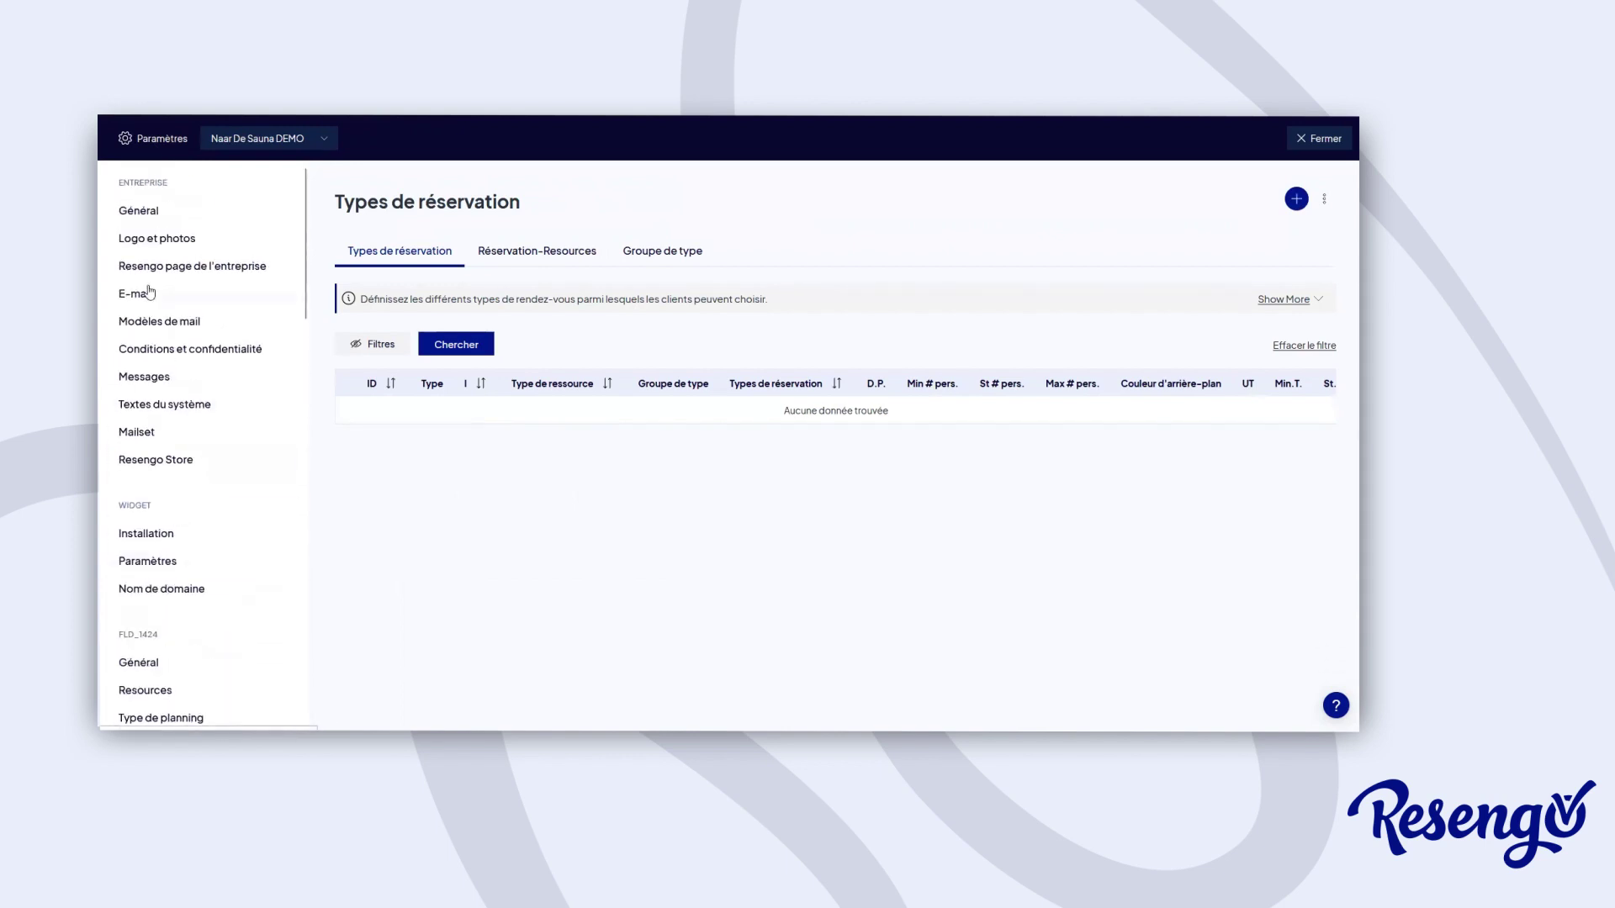
pyautogui.click(1310, 141)
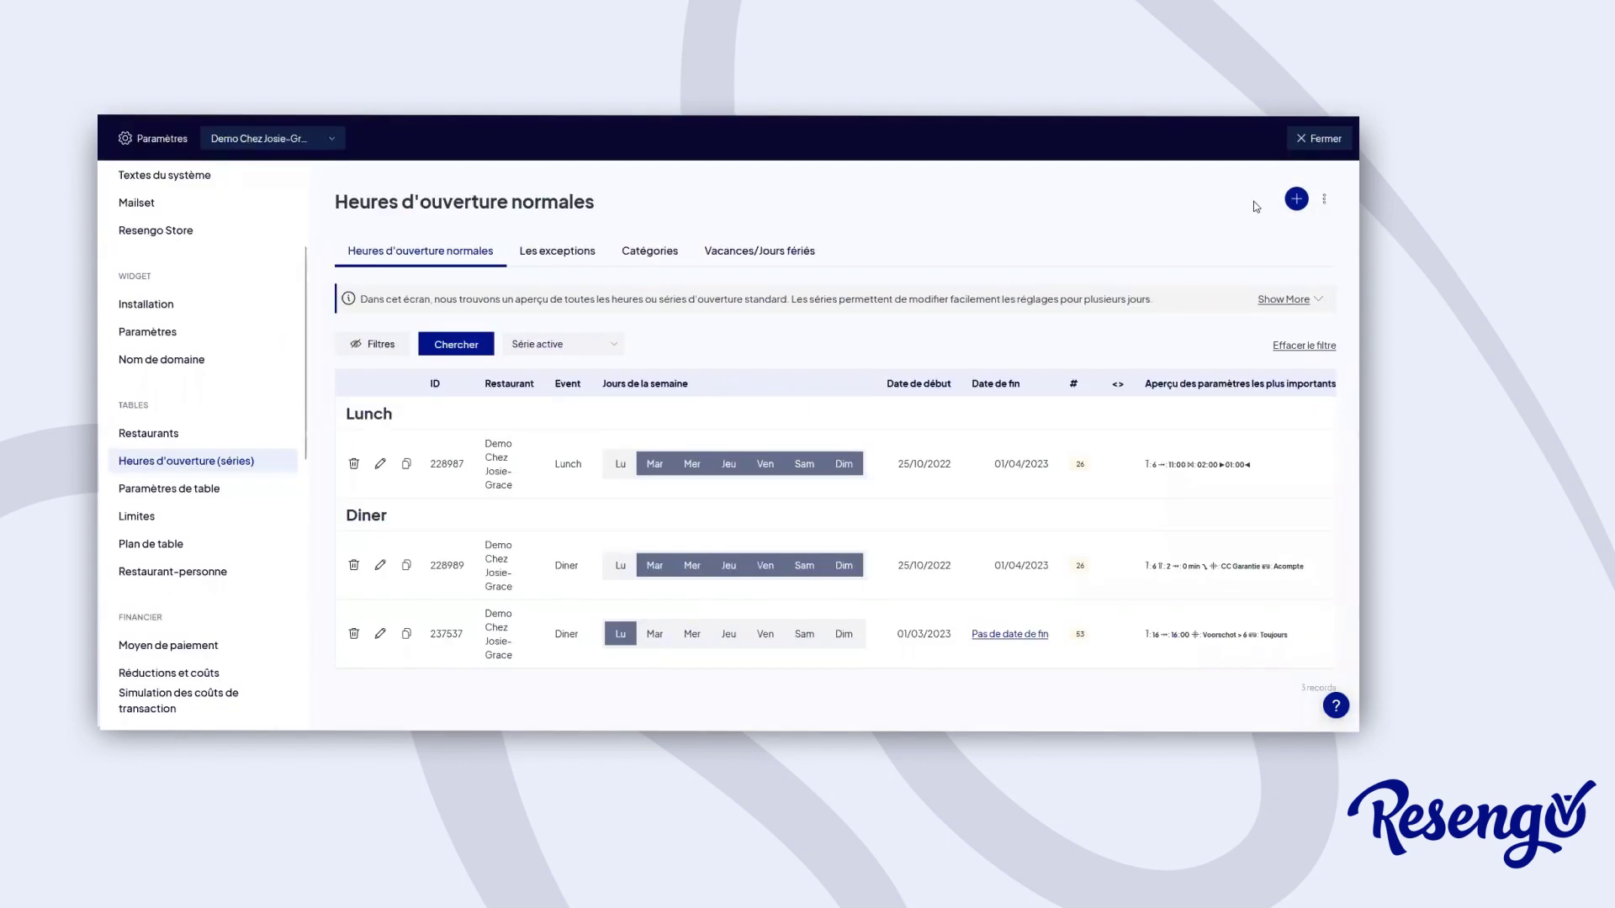
pyautogui.click(1332, 147)
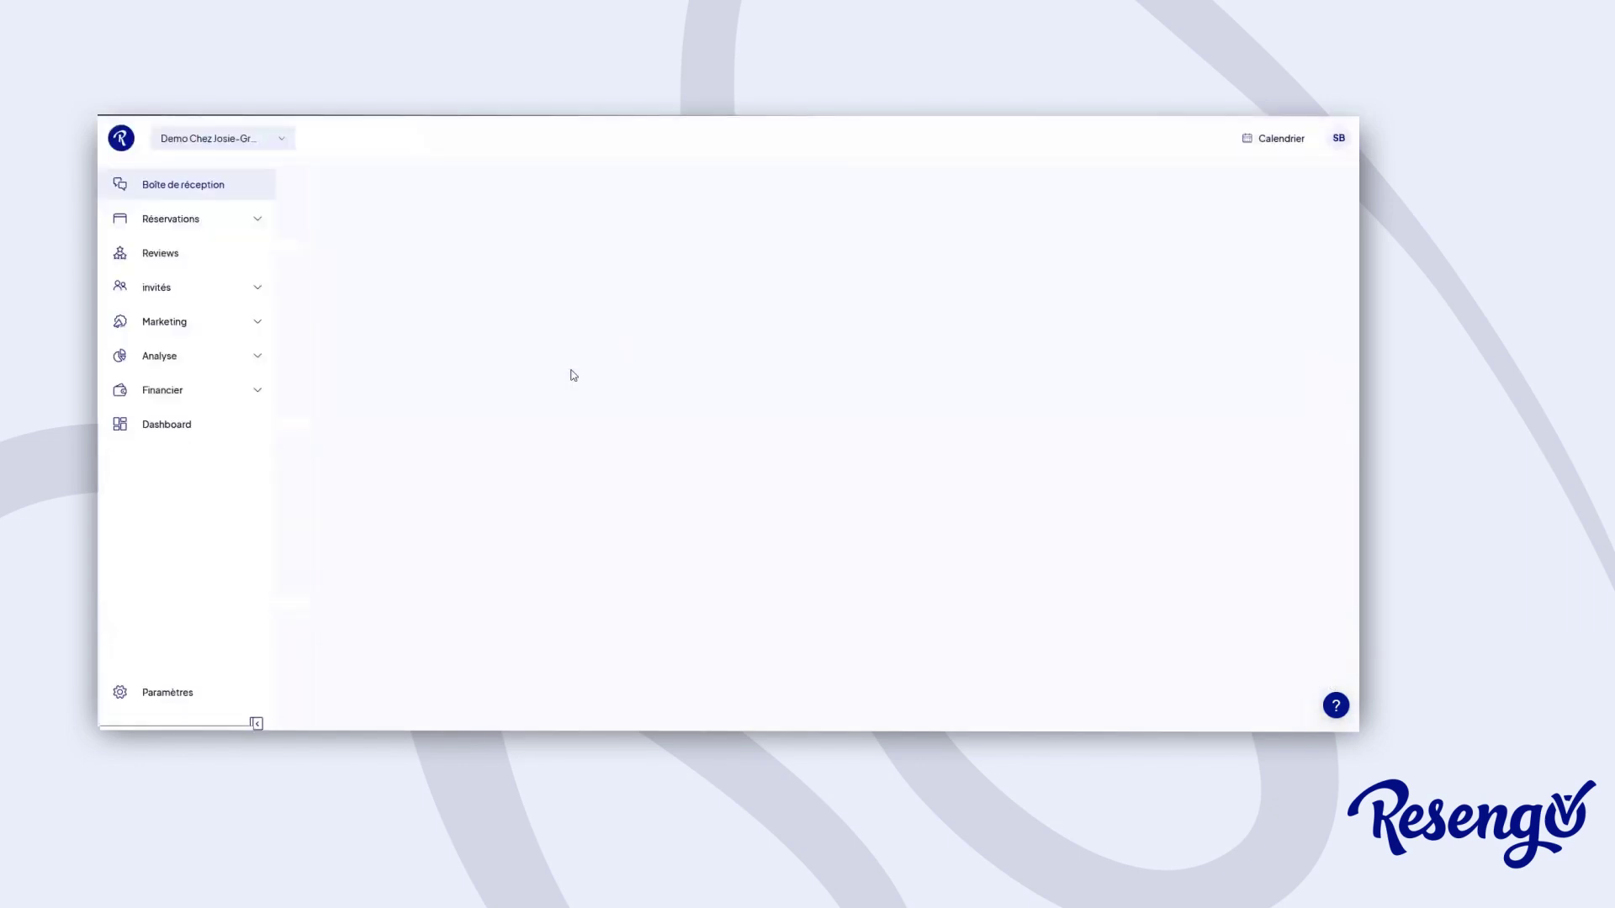